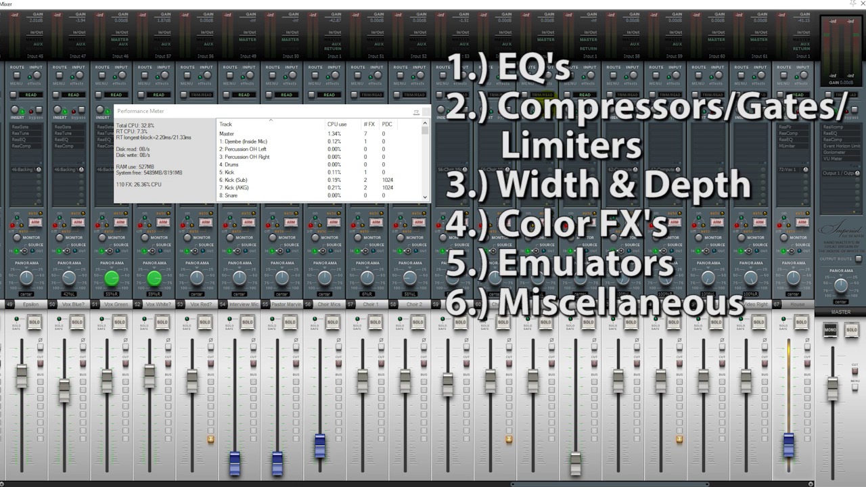
- Move the Performance Meter window to the middle of the mixer to examine the overall CPU and FX load
left_click(197, 115)
left_click_drag(197, 114, 328, 133)
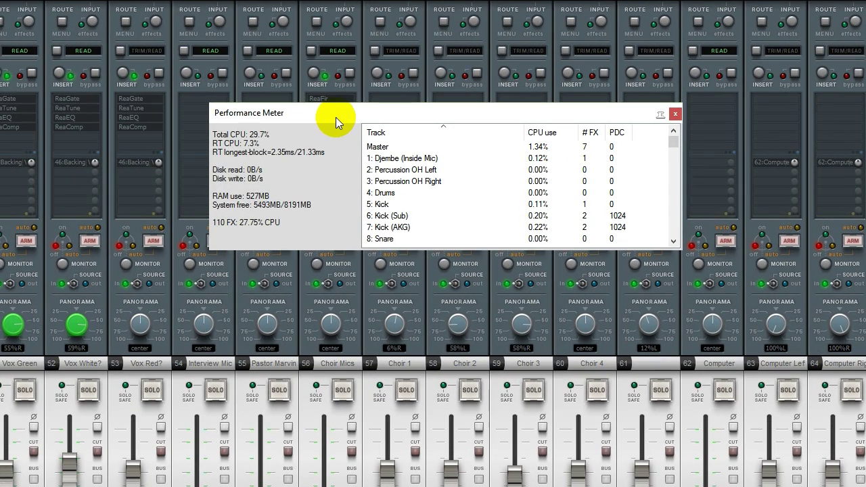
left_click_drag(336, 117, 332, 109)
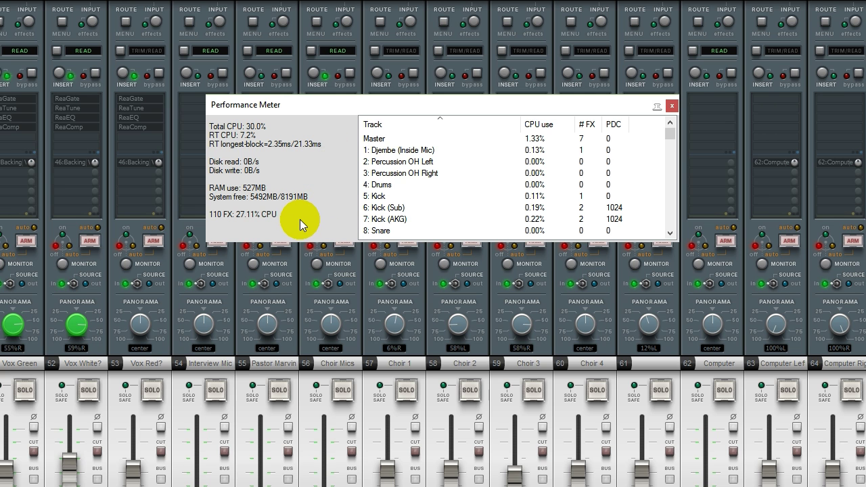
- Leave the mixer to look up the list of available themes, and return to the mixer without changing the theme
key("ctrl+m")
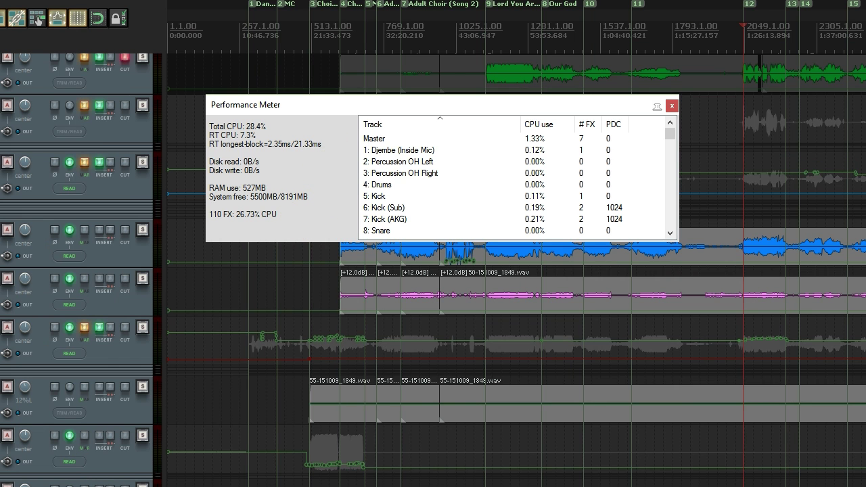
left_click(90, 0)
left_click(89, 1)
left_click(16, 1)
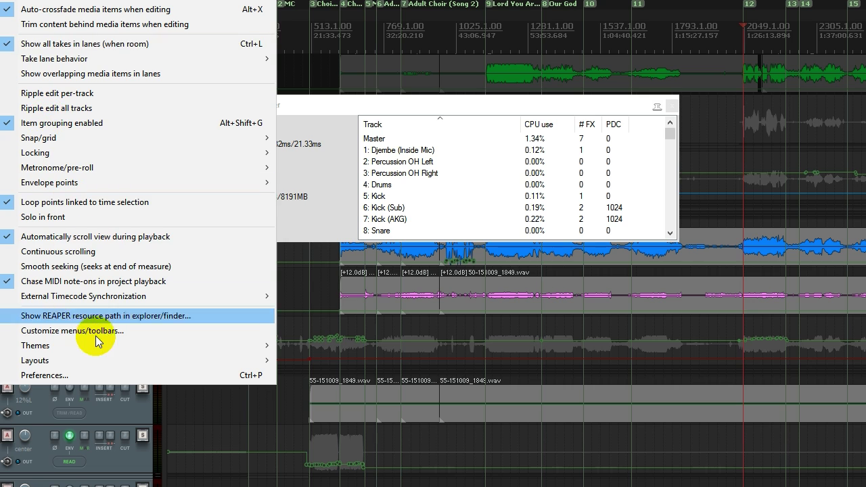
mouse_move(99, 344)
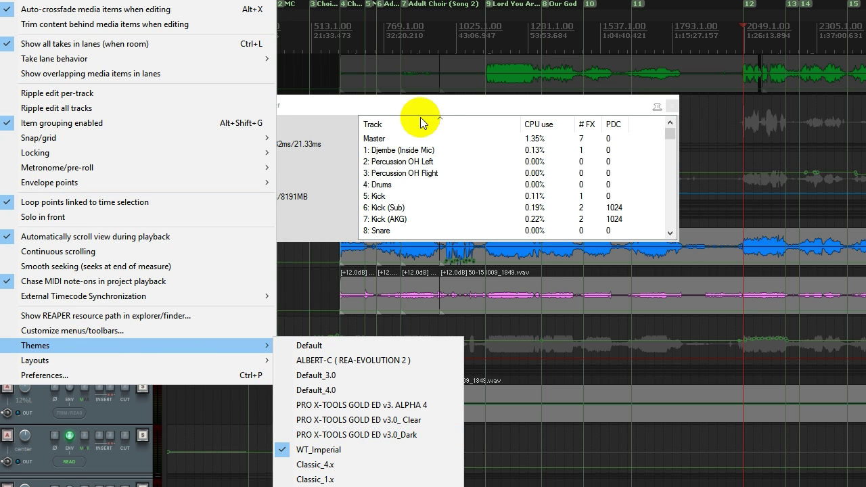
left_click(405, 102)
key("ctrl+m")
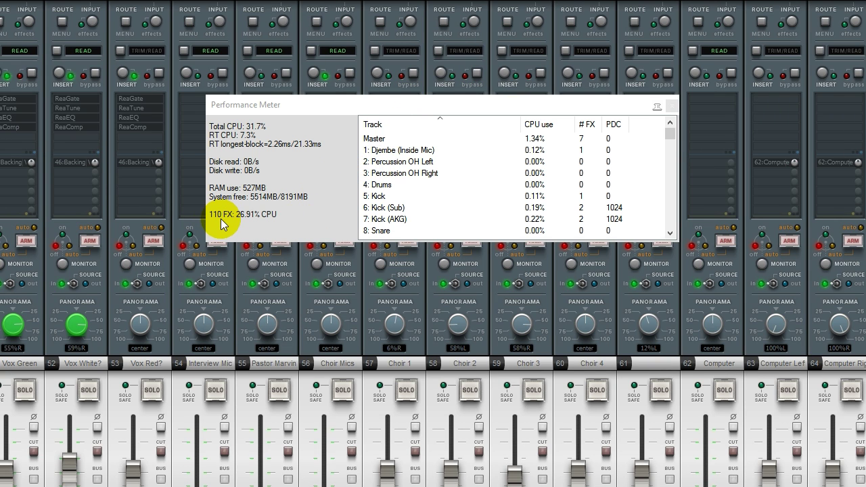
- Review each track's CPU use and FX count down to the last track in the Performance Meter, and close the meter
left_click_drag(290, 109, 277, 120)
left_click(296, 198)
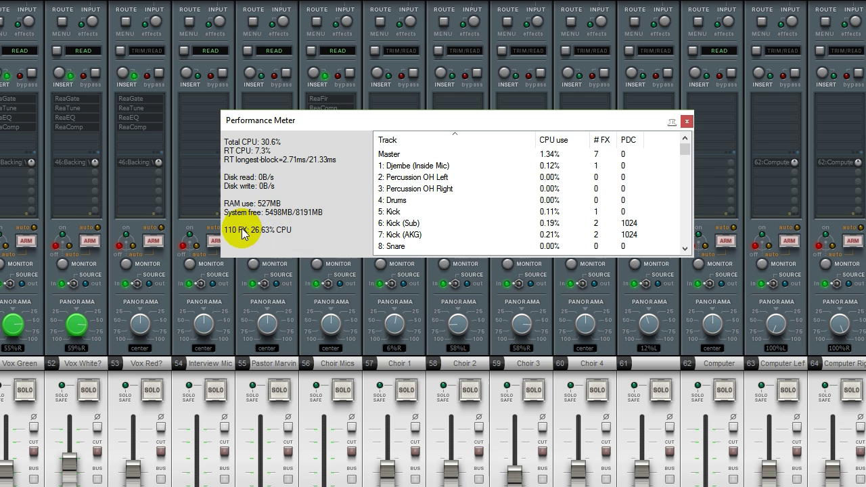
left_click(682, 153)
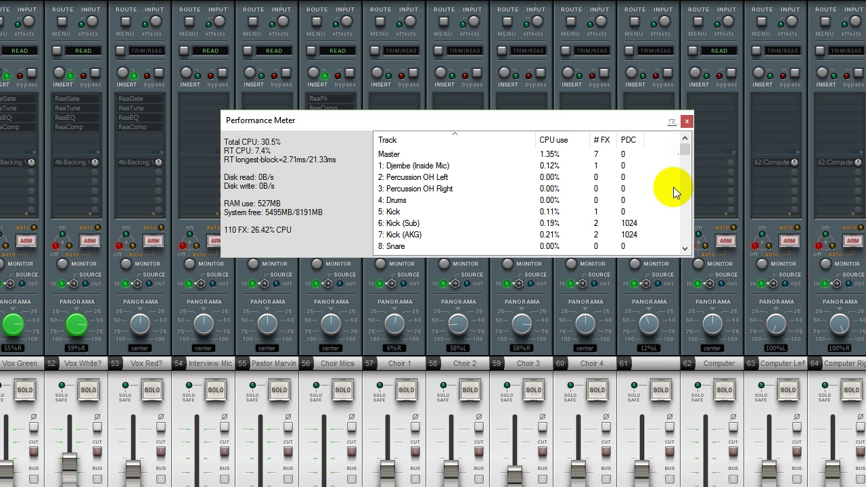
left_click_drag(684, 150, 677, 256)
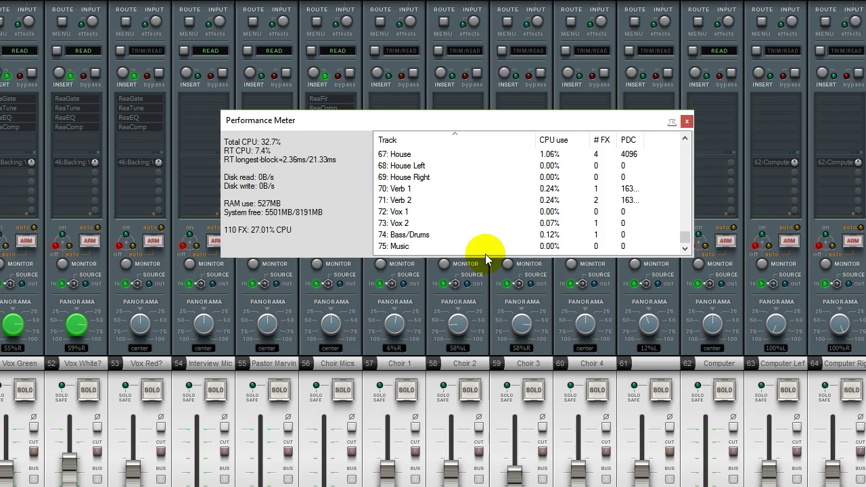
left_click(686, 120)
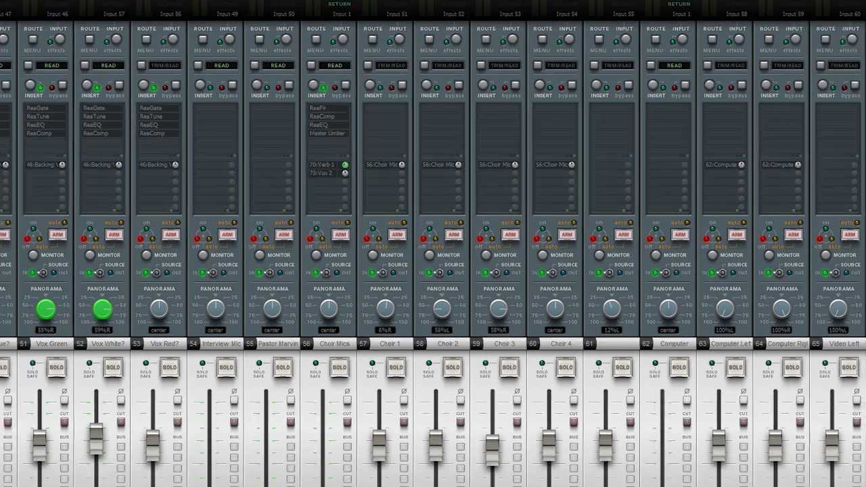
- Look through the mixer's channels from the reverbs and buses back to the drums, and return to the choir and reverb channels
left_click_drag(529, 484, 754, 481)
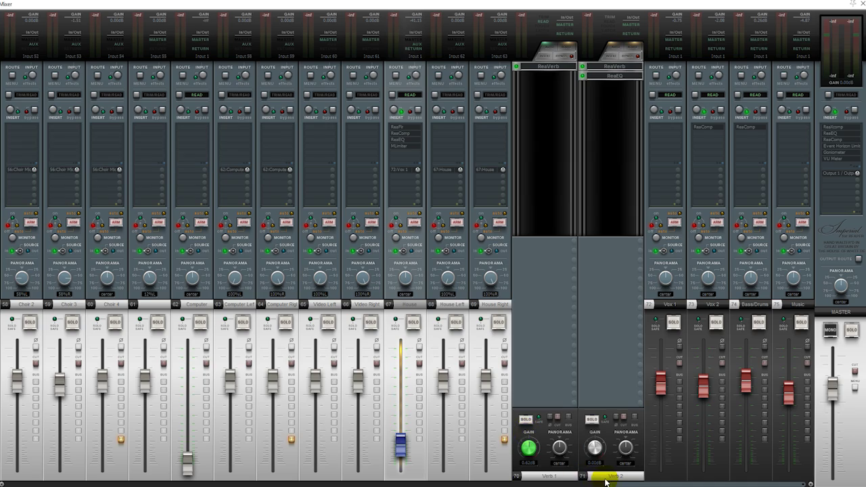
left_click_drag(614, 483, 425, 482)
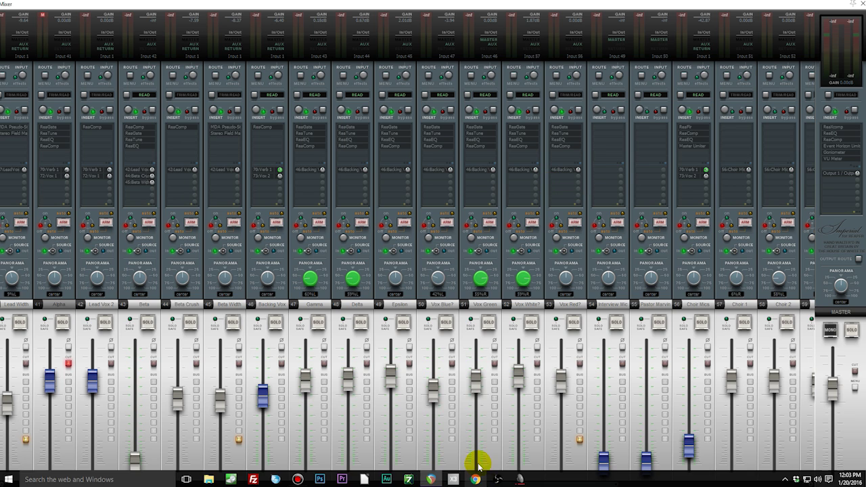
left_click_drag(478, 483, 185, 482)
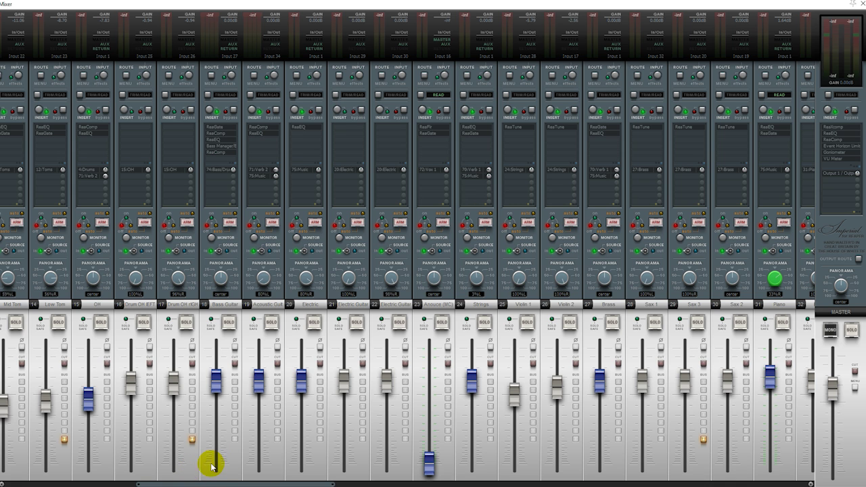
left_click_drag(203, 482, 143, 481)
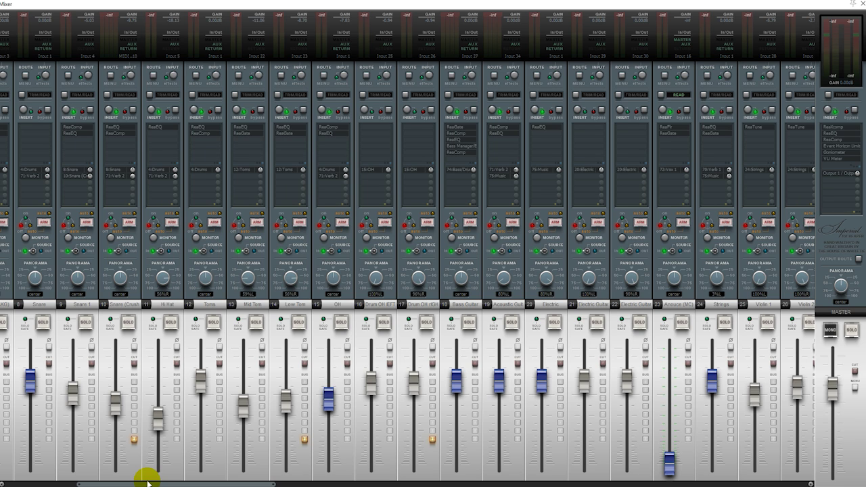
left_click_drag(147, 484, 653, 482)
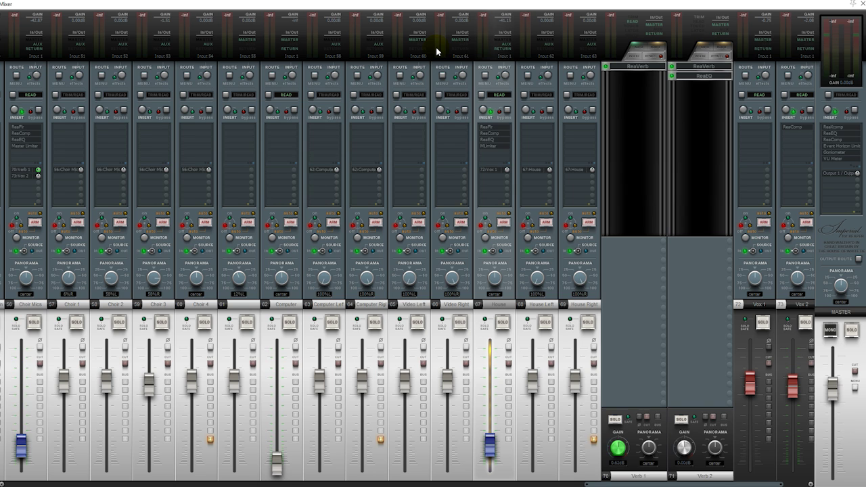
- Play the project while examining the choir and vocal channel levels, and stop playback with the mixer on display
key("space")
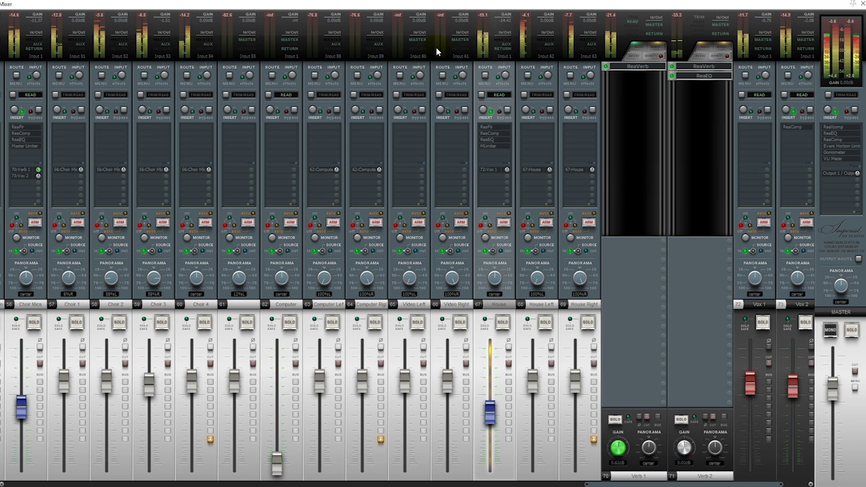
left_click_drag(593, 484, 455, 483)
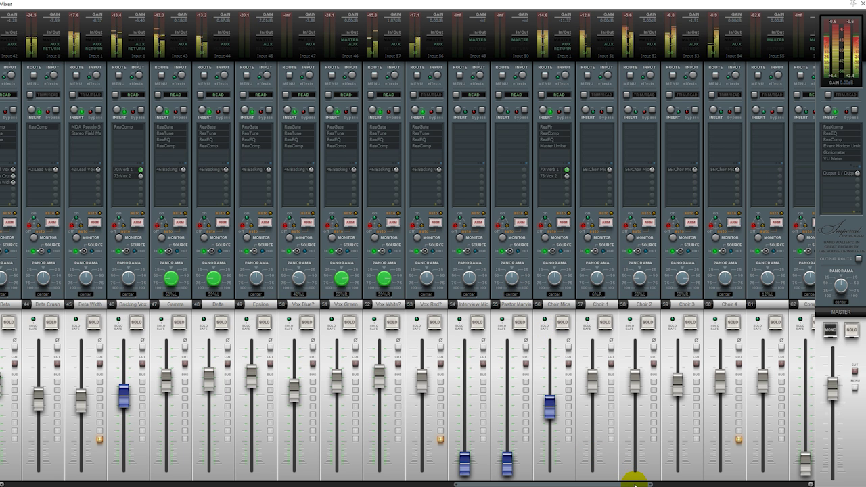
left_click_drag(634, 483, 611, 483)
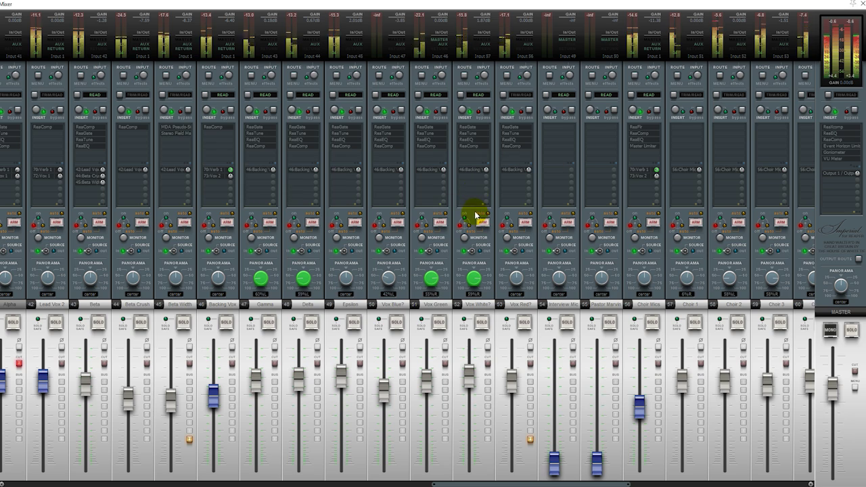
left_click_drag(478, 483, 399, 466)
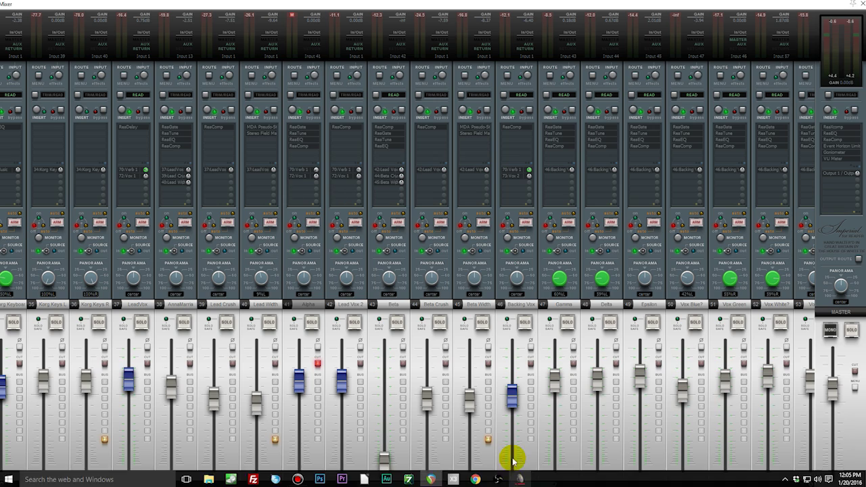
key("ctrl+m")
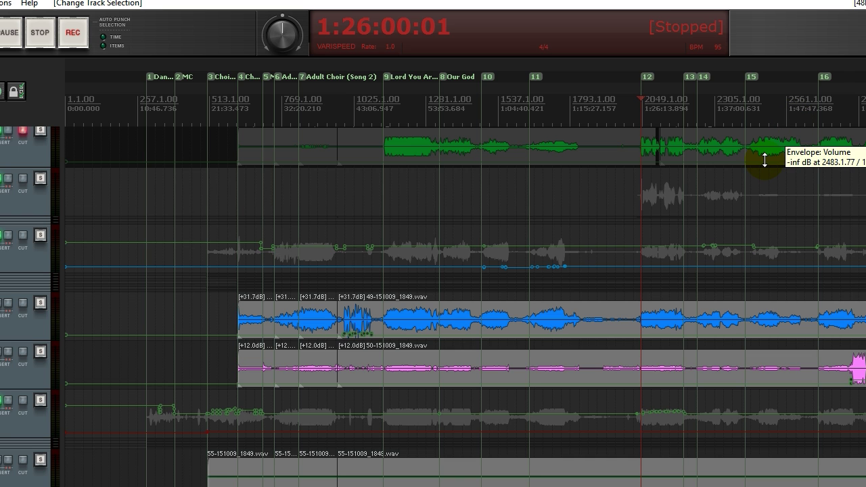
key("ctrl+m")
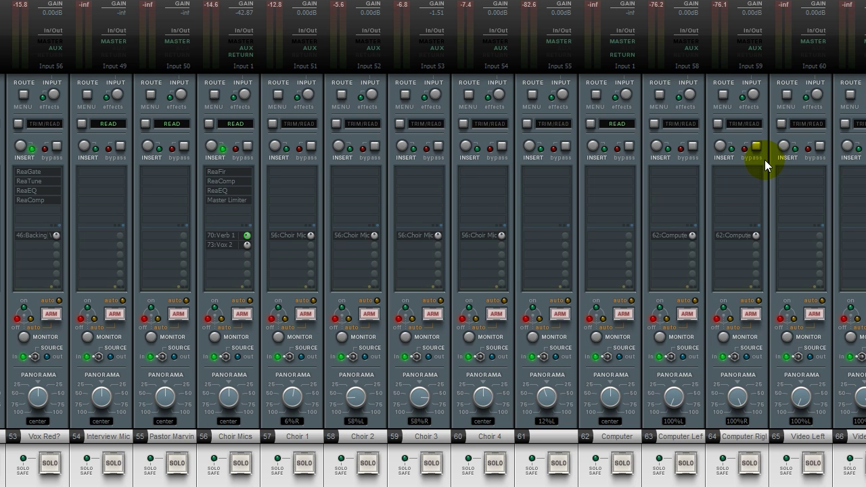
- Open ReaEQ on the Choir Mics track and review its five bands and the filter types offered for band 1
left_click(226, 190)
left_click_drag(706, 184, 310, 128)
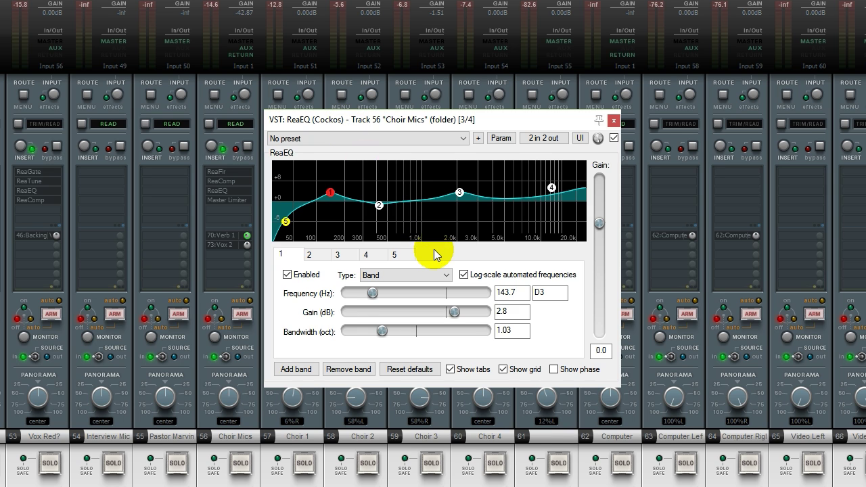
left_click(317, 255)
left_click(343, 255)
left_click(370, 255)
left_click(398, 254)
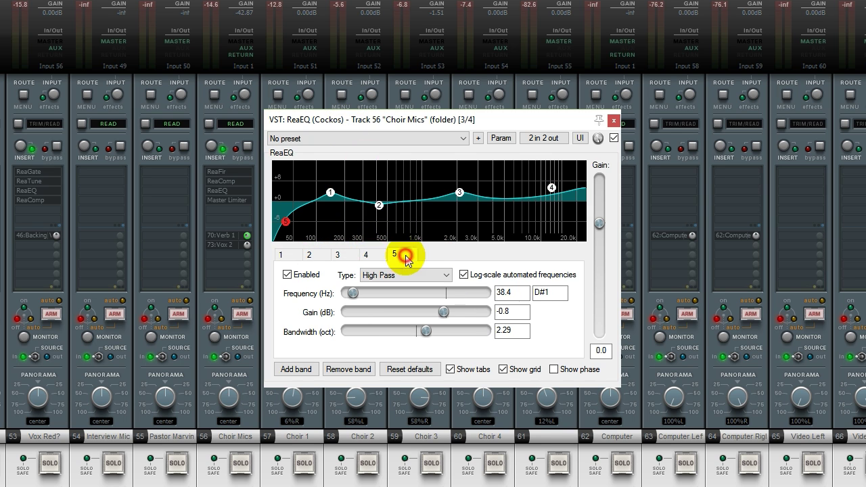
left_click(369, 255)
left_click(341, 255)
left_click(313, 254)
left_click(292, 253)
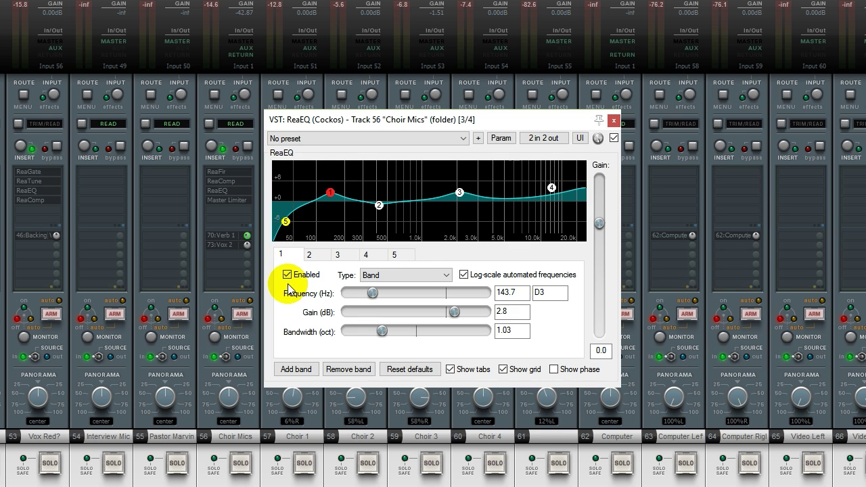
left_click(414, 275)
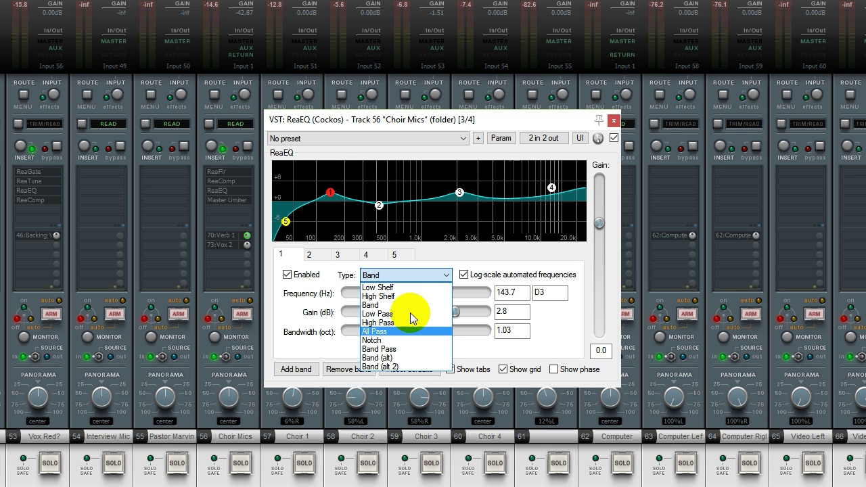
left_click(434, 255)
- Set the bandwidth of band 3 in the Choir Mics ReaEQ to about 1.32 octaves and close the EQ window
left_click(310, 255)
left_click(338, 256)
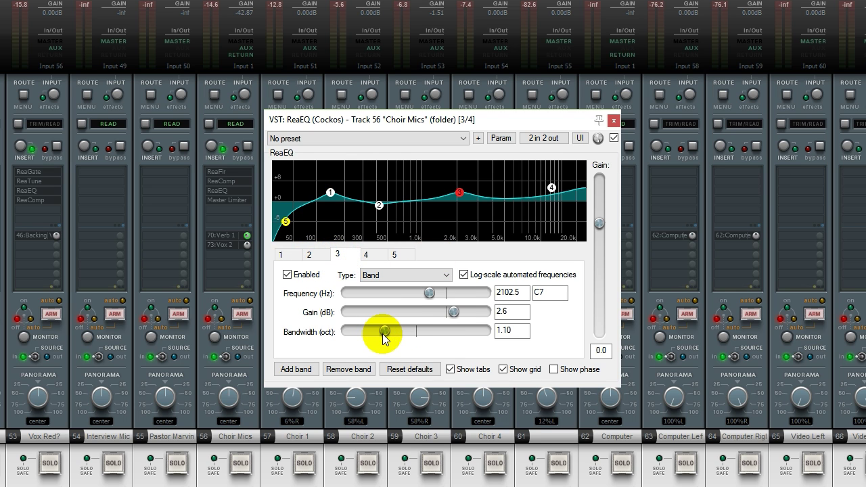
mouse_move(383, 332)
left_mouse_down()
mouse_move(454, 330)
mouse_move(372, 343)
mouse_move(389, 341)
left_mouse_up()
mouse_move(429, 293)
left_mouse_down()
mouse_move(421, 291)
mouse_move(459, 295)
mouse_move(429, 295)
left_mouse_up()
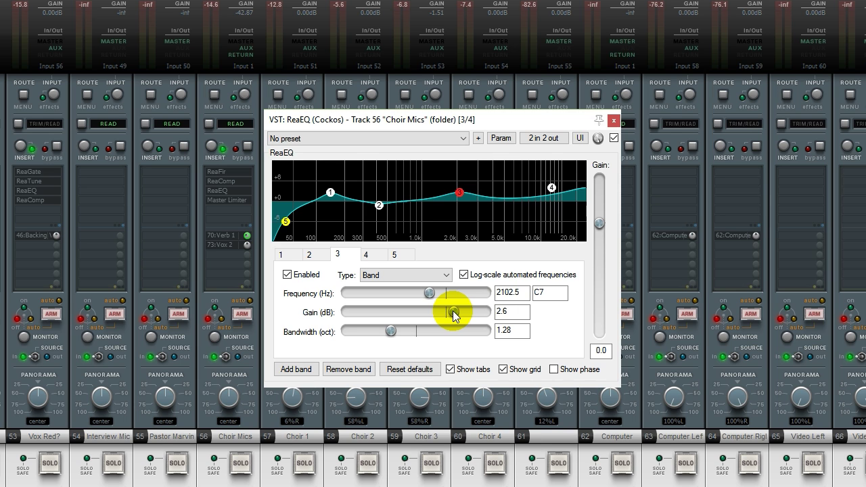
left_click_drag(463, 122, 450, 177)
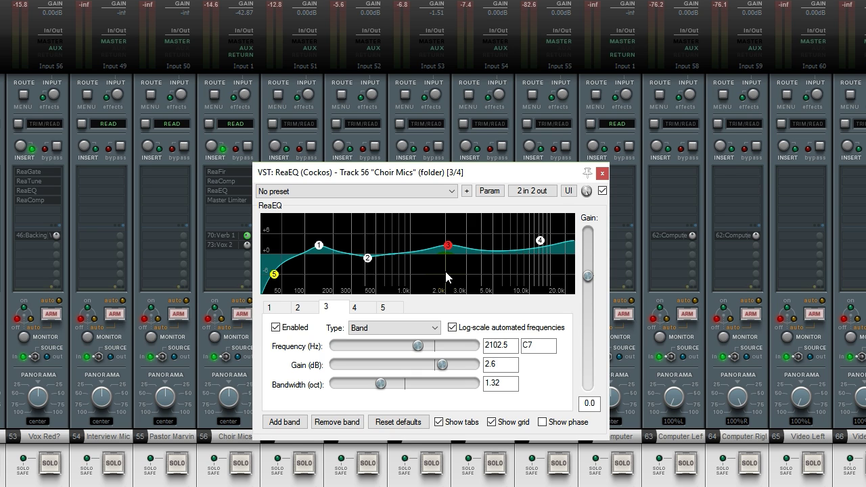
left_click_drag(393, 178, 375, 143)
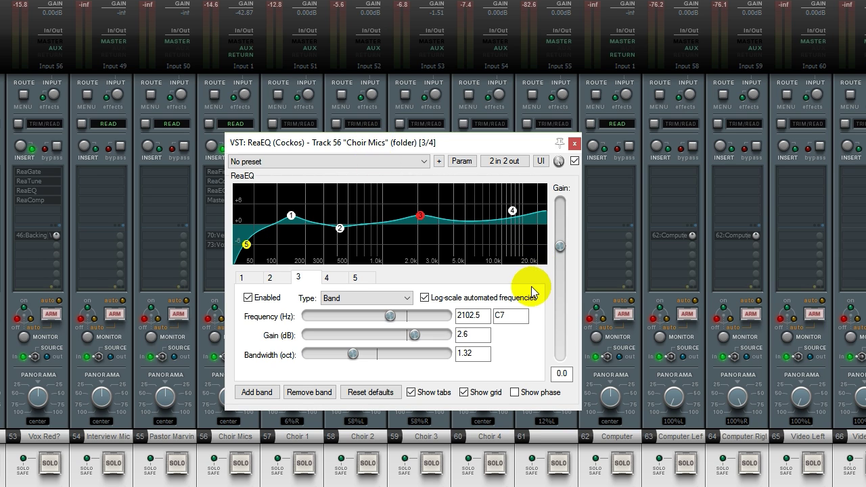
left_click_drag(511, 149, 520, 147)
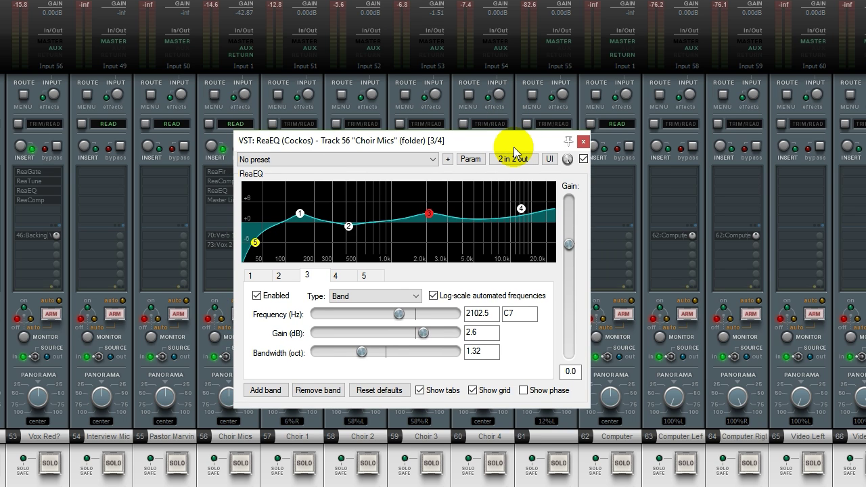
left_click(583, 145)
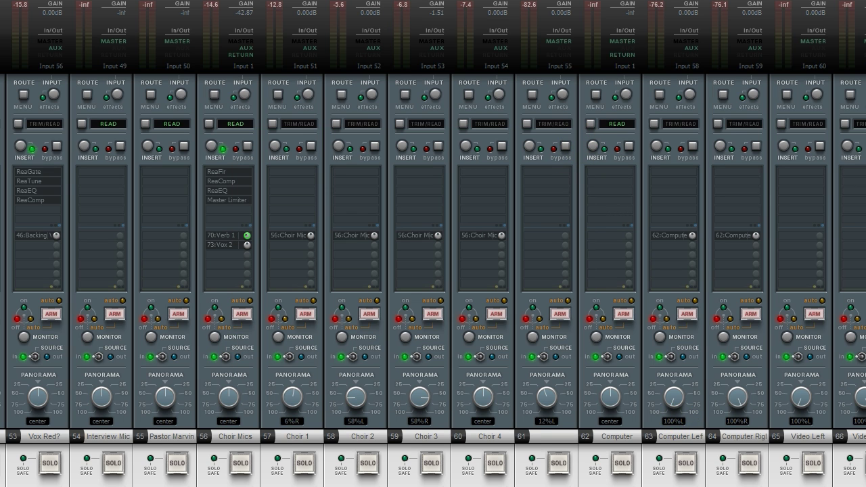
- Bring the lead and backing vocal channels into view in the mixer and look over their effect inserts
scroll(433, 280, "left", 10)
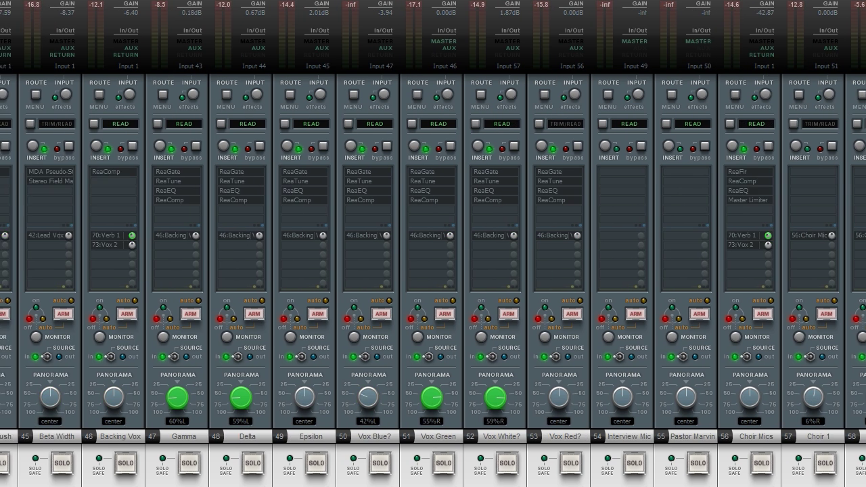
scroll(538, 221, "left", 1)
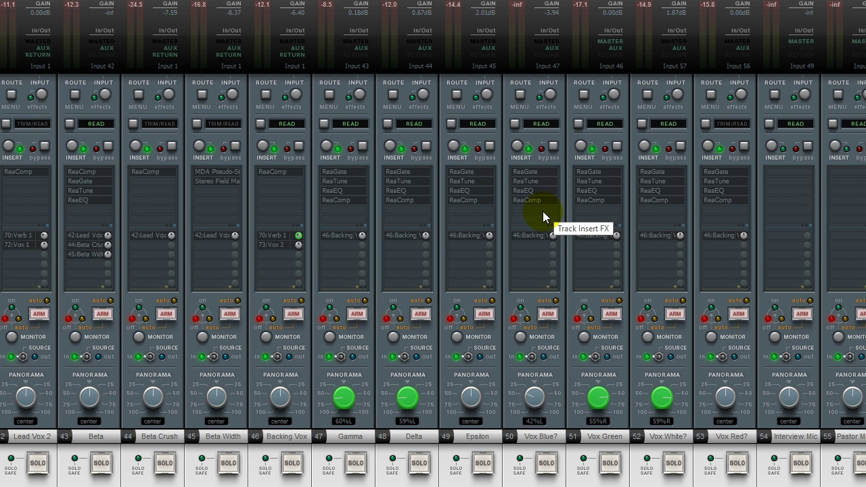
left_click(162, 316)
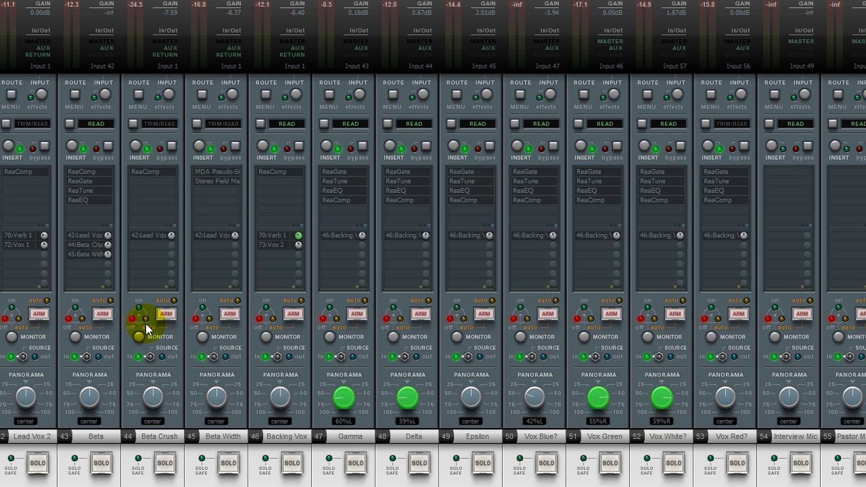
left_click(107, 254)
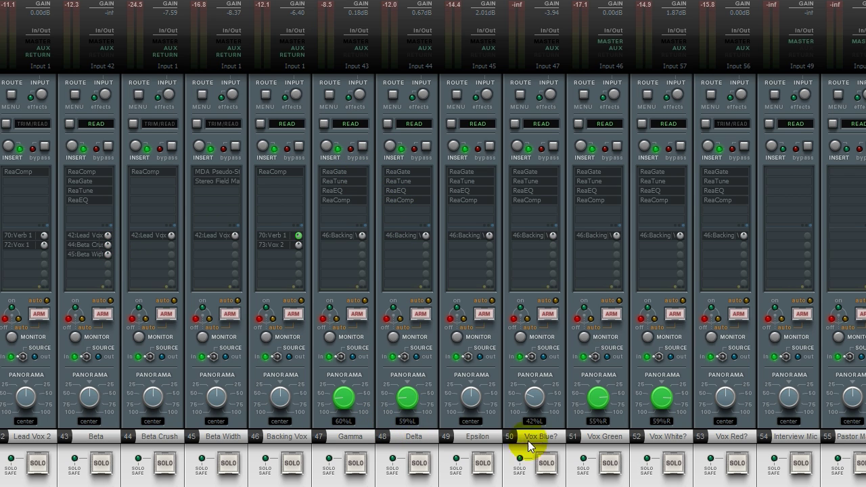
- Open ReaGate on the Gamma track, review its threshold, envelope and detector settings alongside the neighbouring vocal inserts, and close it
left_click(346, 171)
left_click_drag(489, 288, 364, 174)
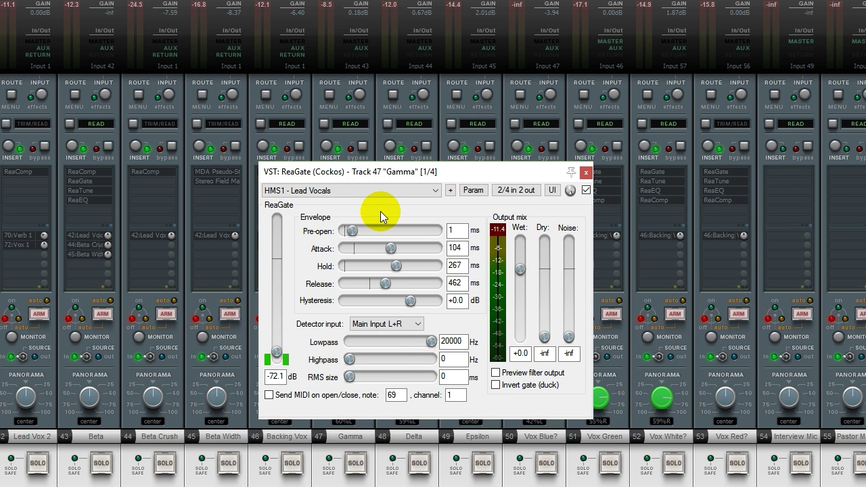
left_click(383, 172)
left_click_drag(383, 172, 45, 170)
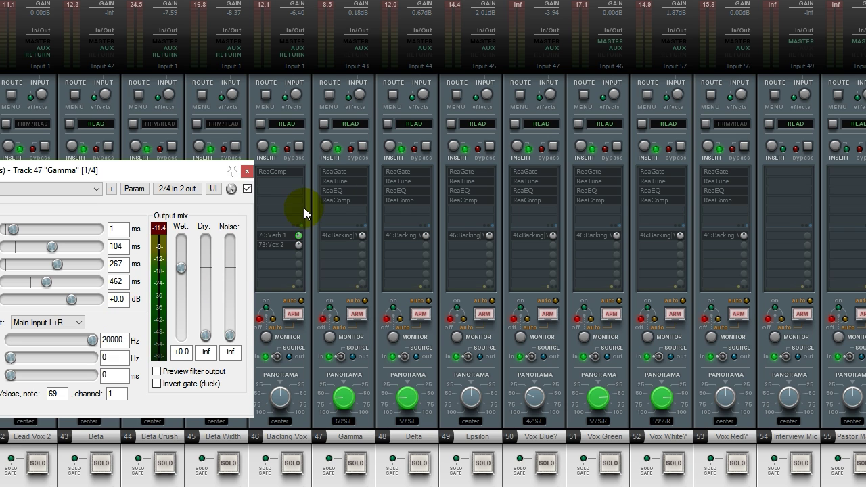
left_click_drag(188, 174, 657, 292)
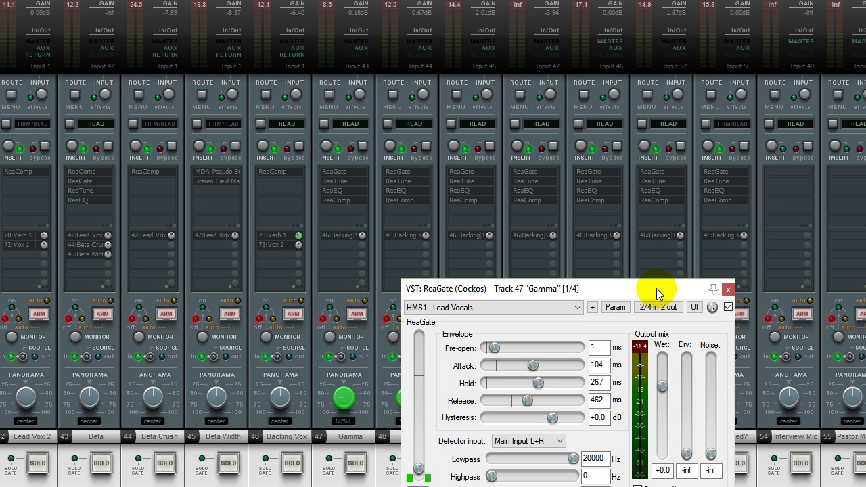
left_click_drag(656, 288, 513, 235)
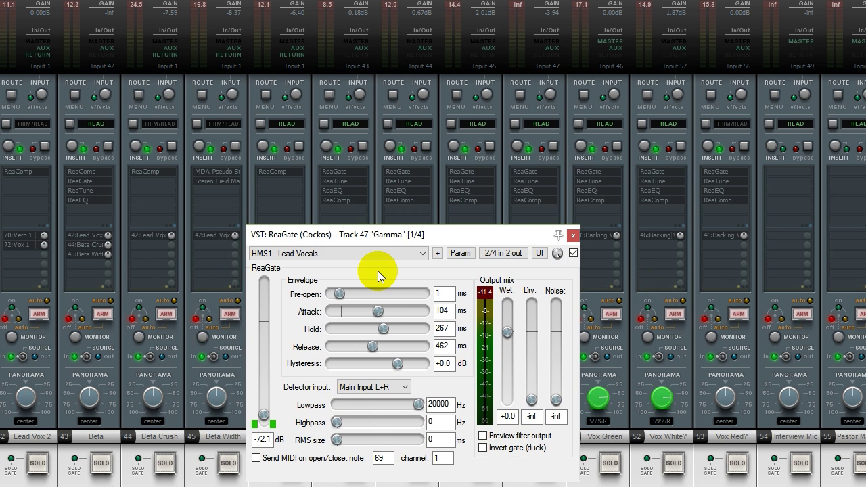
left_click_drag(370, 236, 375, 212)
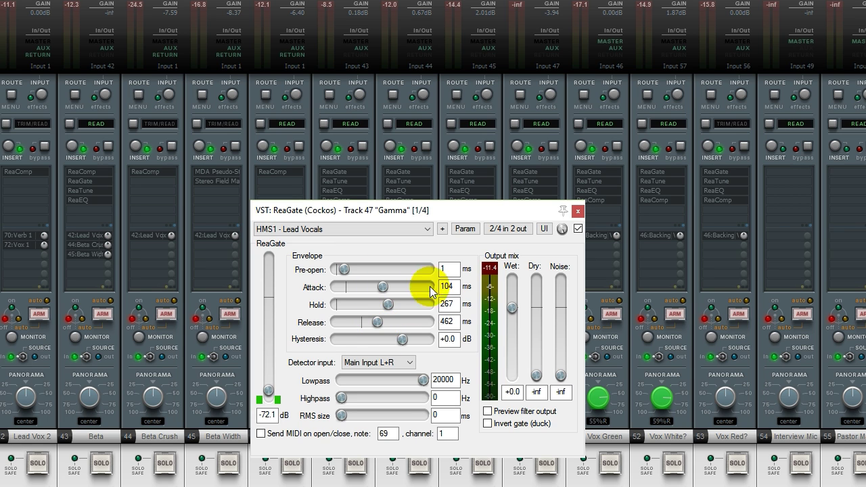
left_click(407, 212)
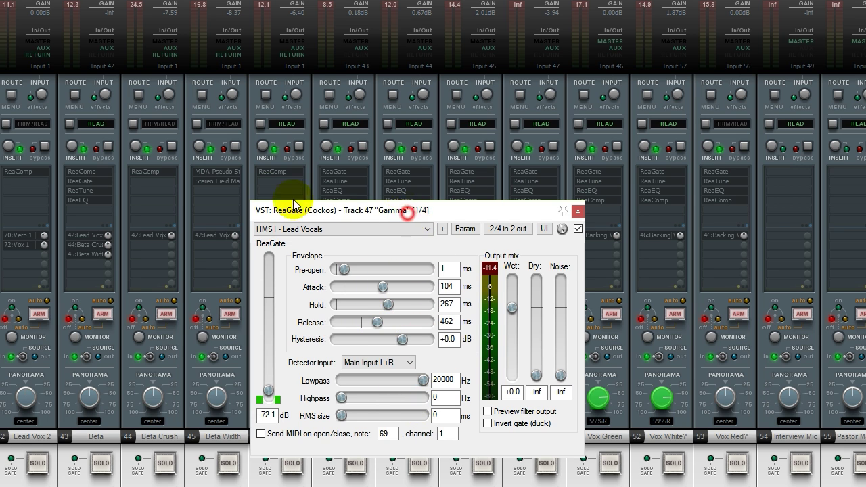
left_click_drag(357, 214, 194, 190)
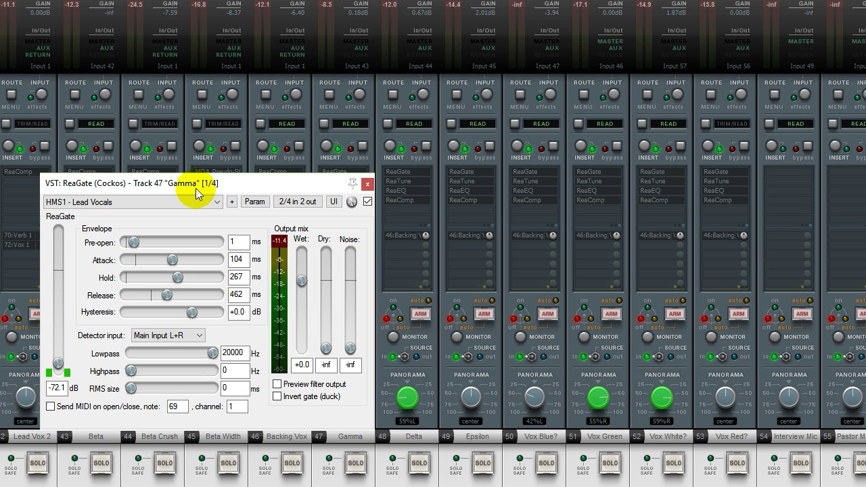
left_click_drag(196, 193, 394, 153)
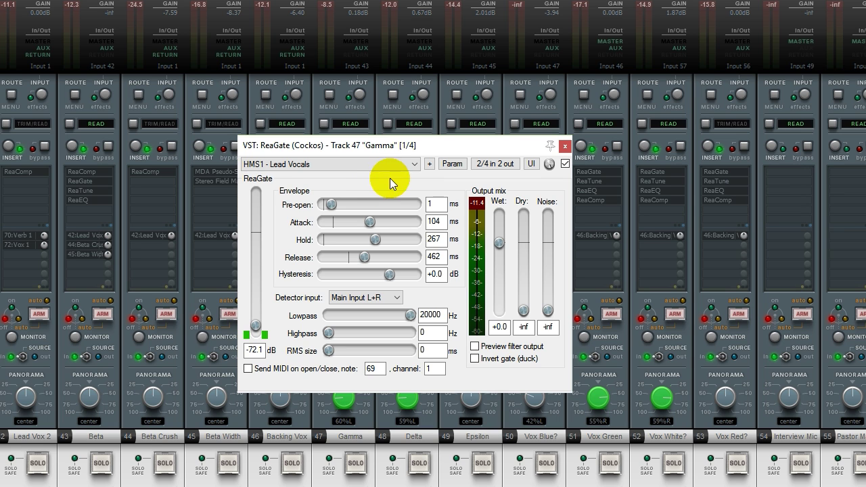
left_click_drag(381, 150, 611, 180)
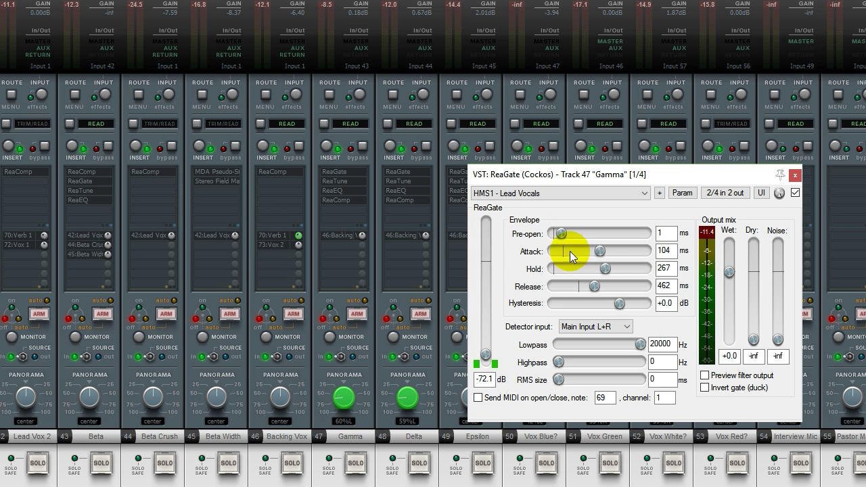
left_click_drag(724, 176, 724, 225)
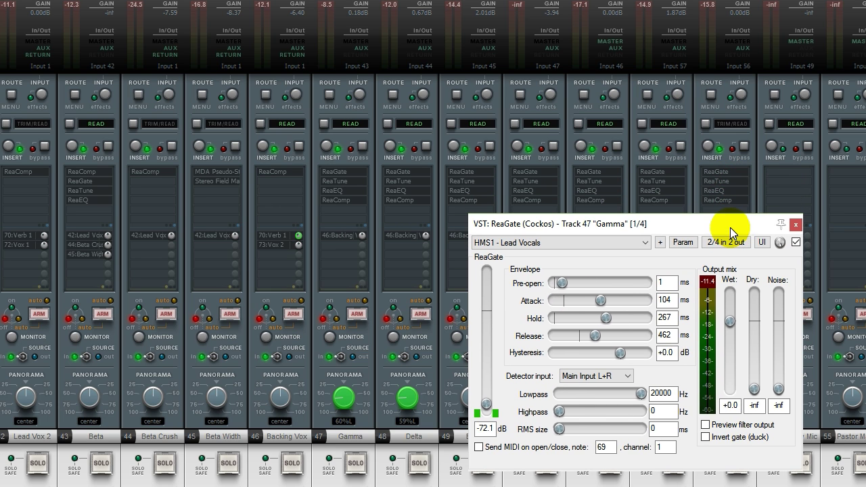
left_click(795, 225)
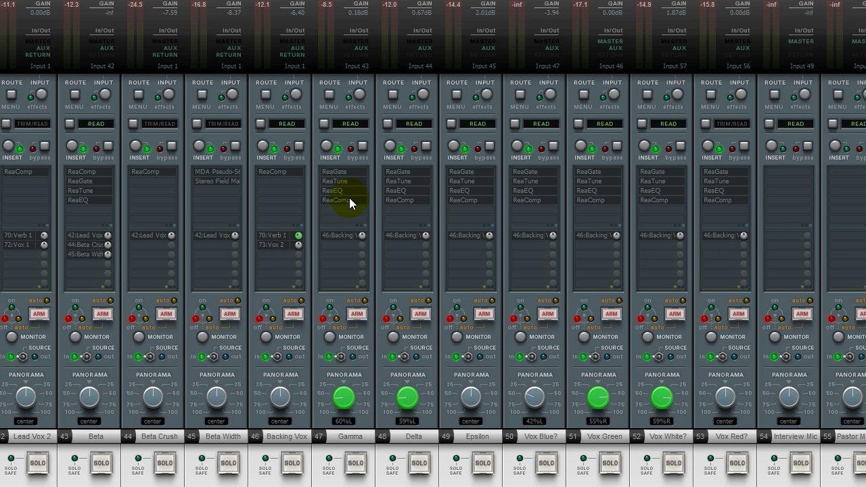
- Open ReaComp on the Gamma track, review its compression settings, and close it
double_click(335, 200)
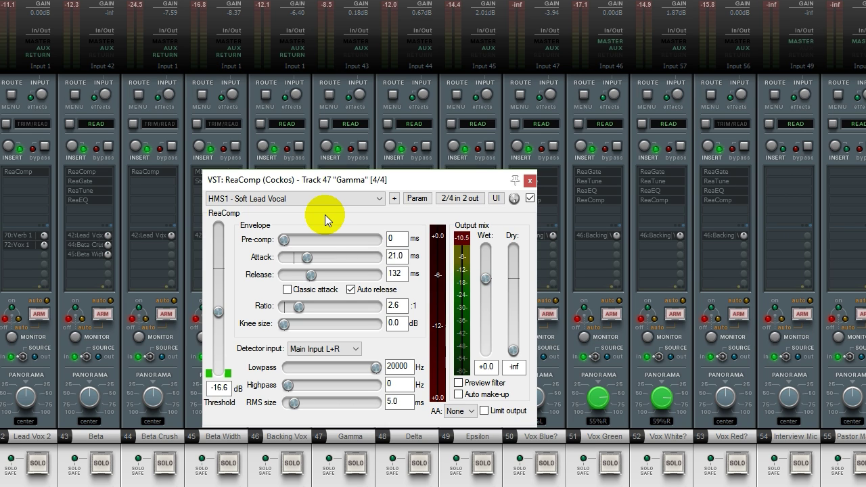
left_click_drag(336, 183, 550, 192)
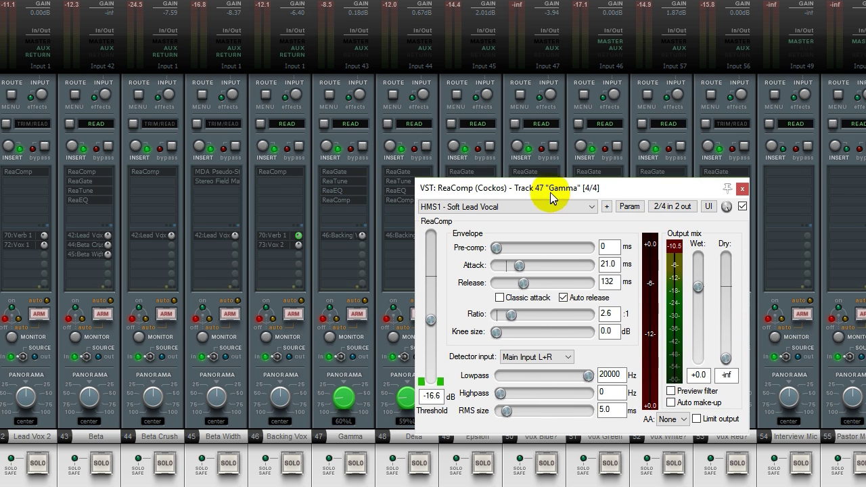
left_click(743, 191)
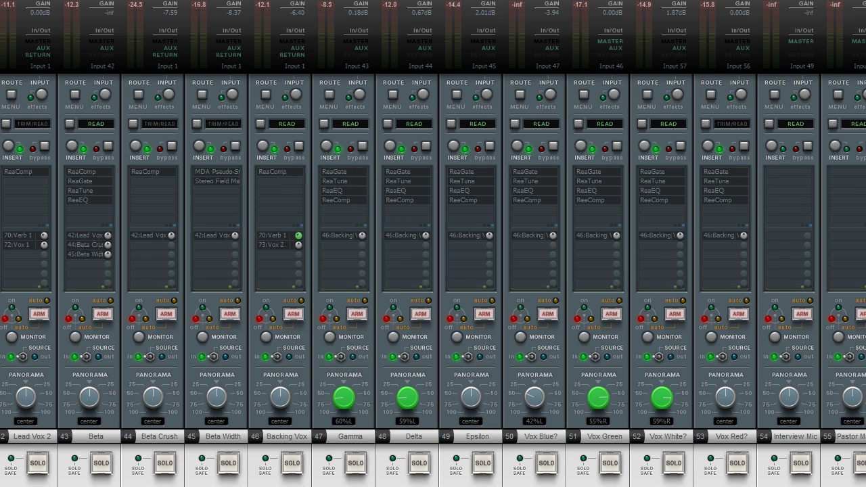
- Check the ReaComp settings on the Beta track and close the plugin window
scroll(433, 271, "left", 4)
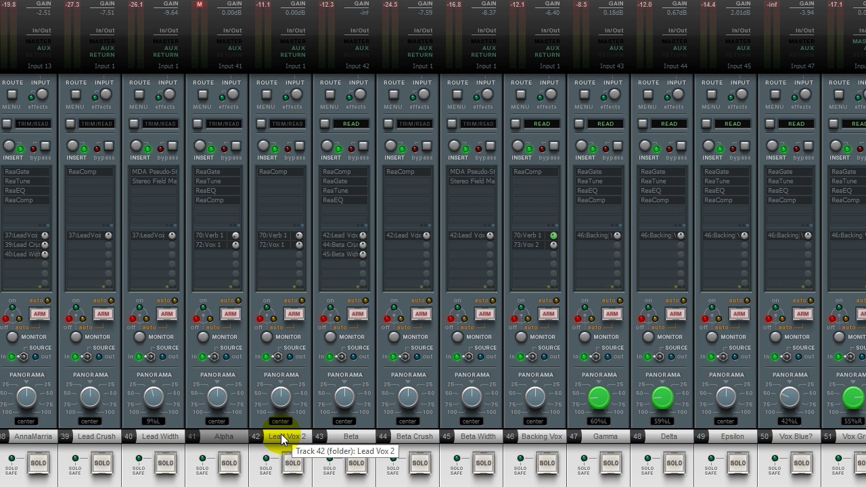
left_click(357, 173)
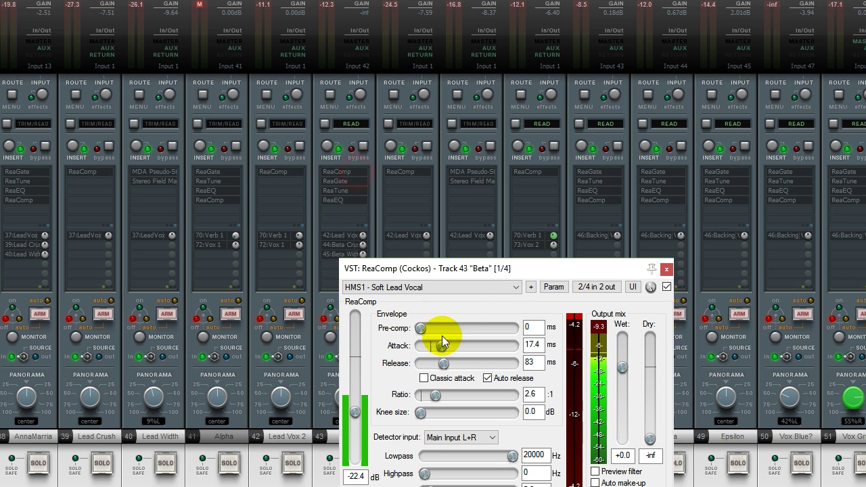
left_click(667, 270)
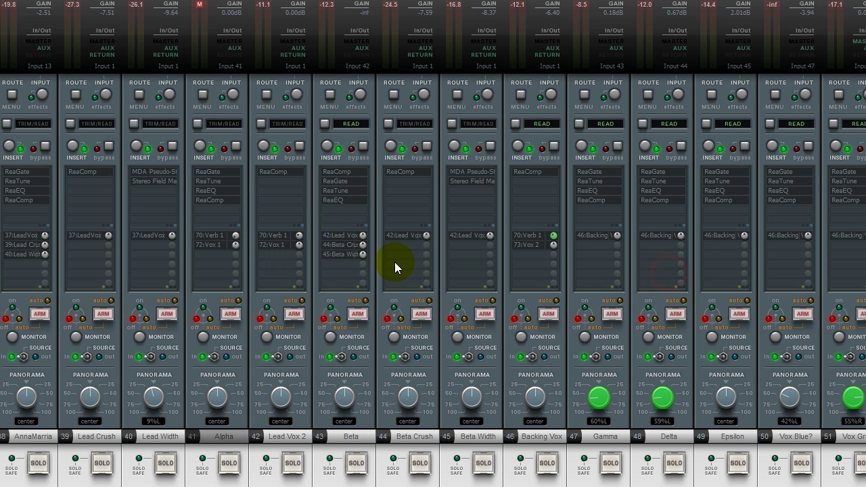
- Open ReaComp on the Lead Vox 2 folder track, examine its parallel compression settings, and close it
left_click(277, 171)
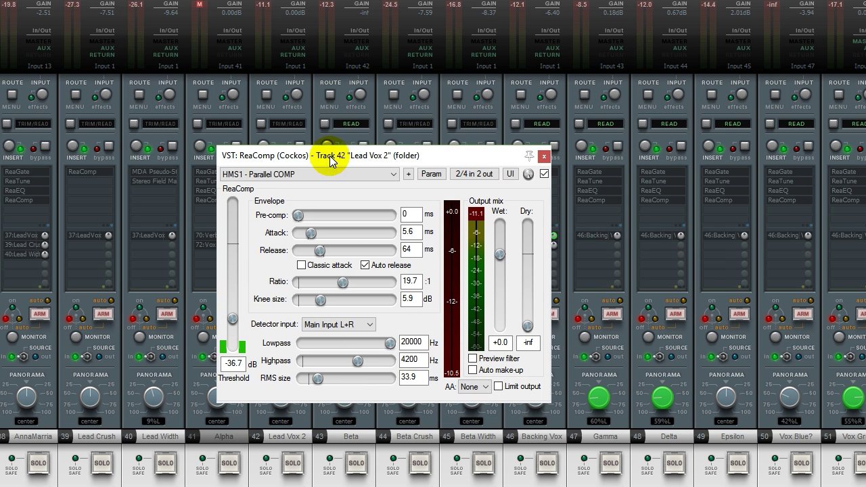
left_click(365, 376)
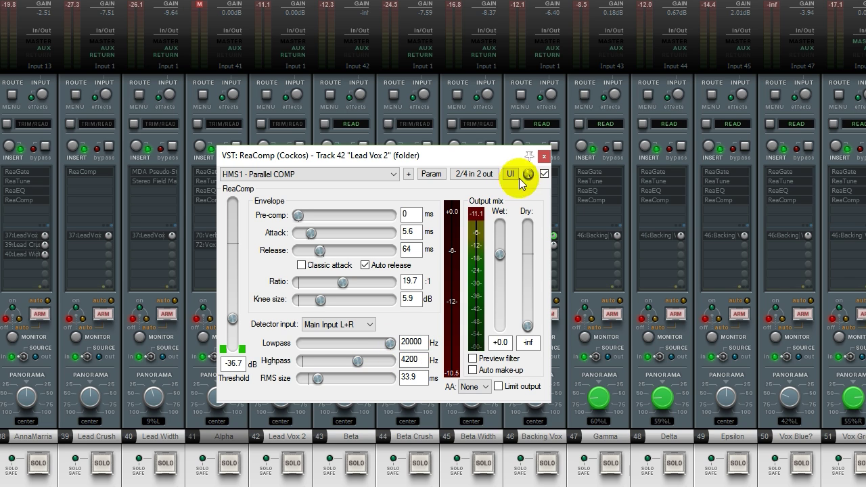
left_click(543, 156)
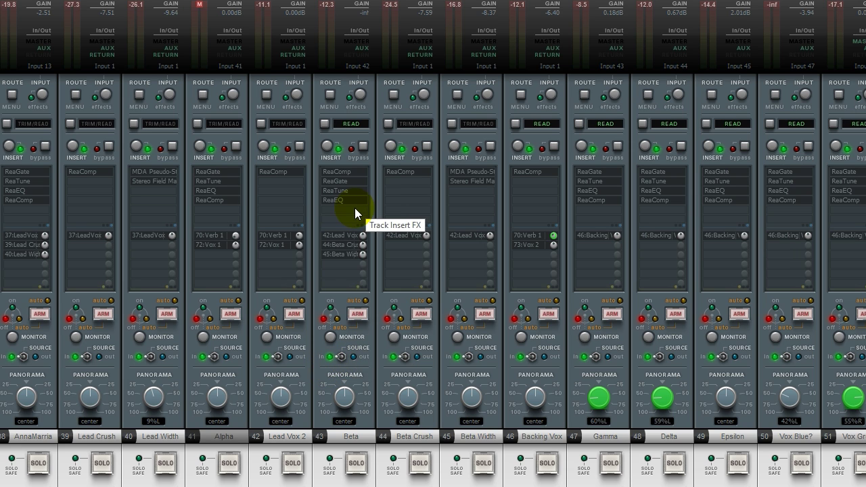
- Browse the Compressors/Limiters folder for the Beta track, highlight TDR Feedback Compressor II, and close the browser without adding an effect
double_click(338, 215)
left_click_drag(350, 175, 359, 146)
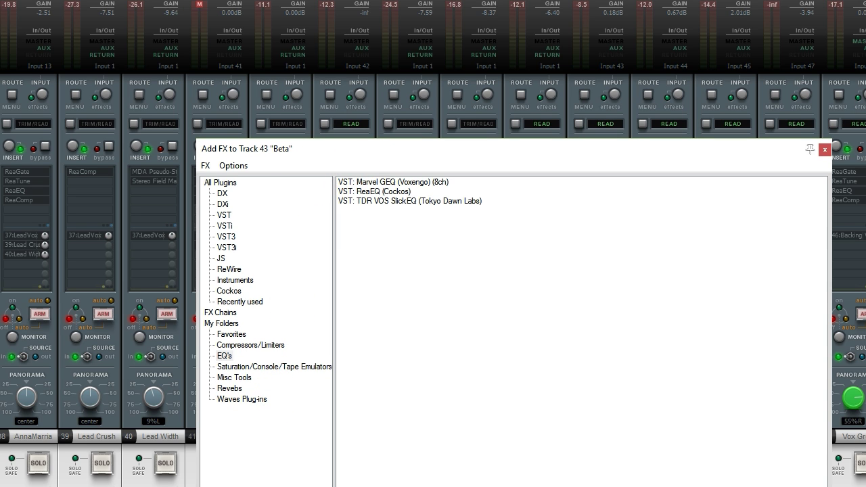
left_click(237, 345)
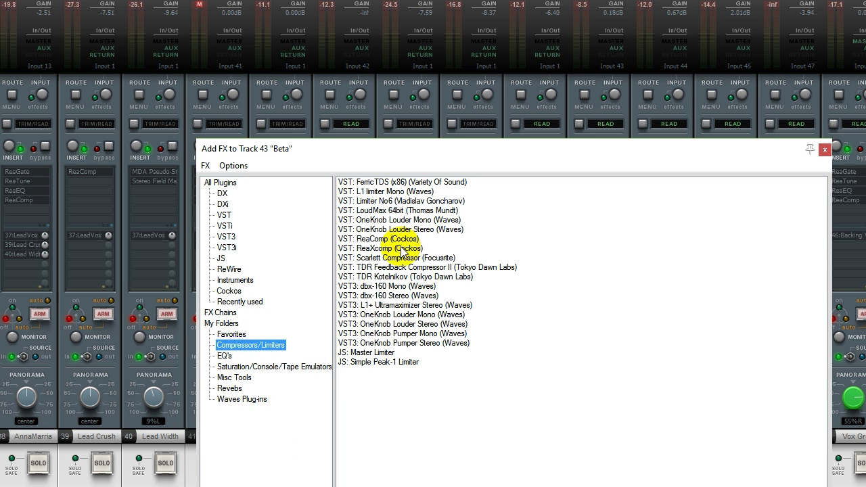
left_click(416, 268)
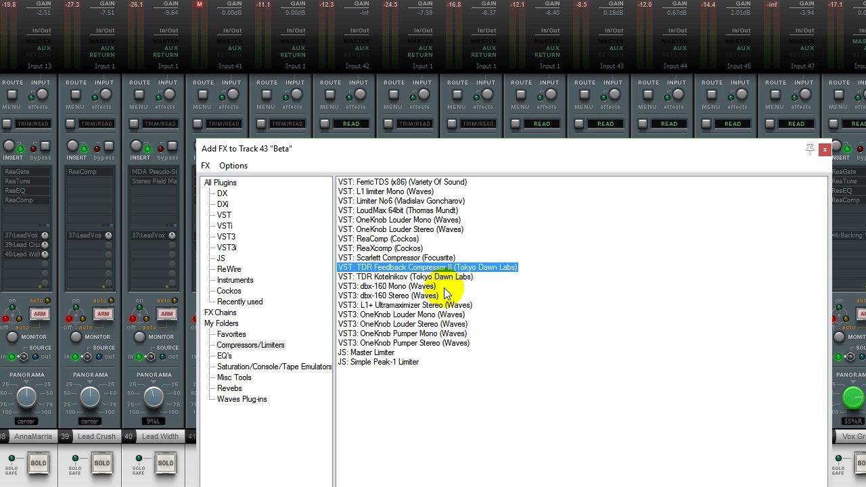
left_click(825, 150)
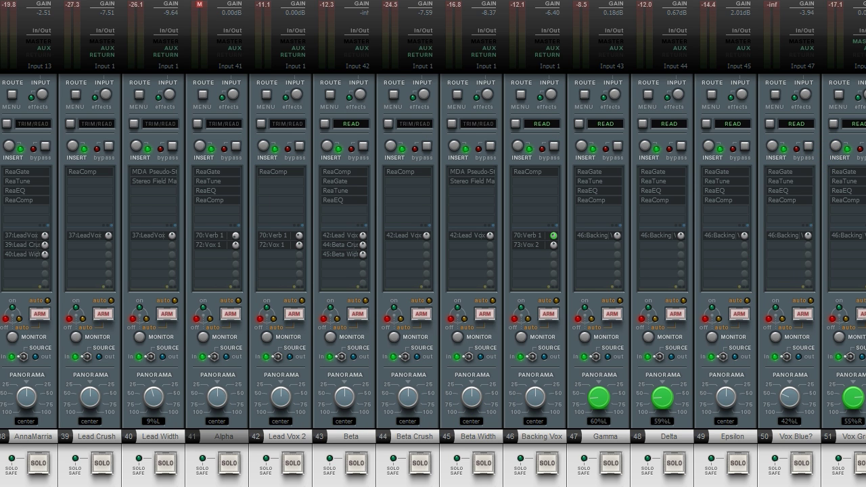
- Open ReaVerb on the Verb 1 track, compare its Reverb Generator and Echo Generator settings, and close it
scroll(433, 243, "right", 15)
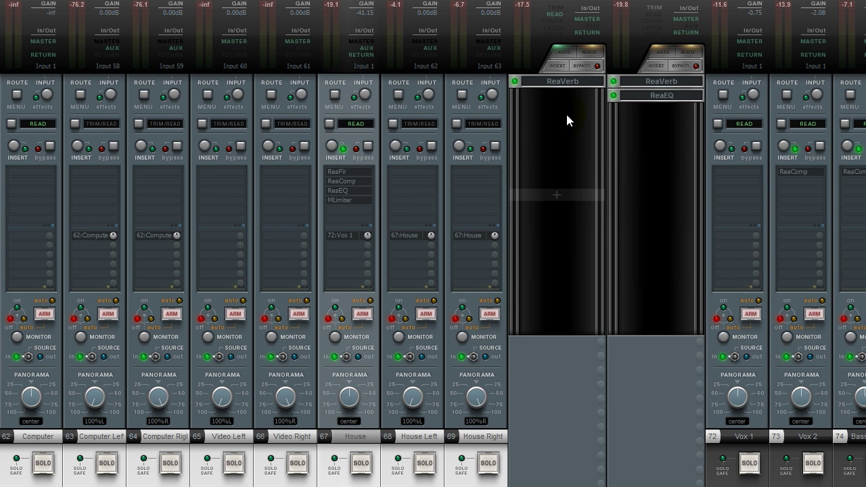
left_click(562, 82)
left_click_drag(677, 197, 277, 178)
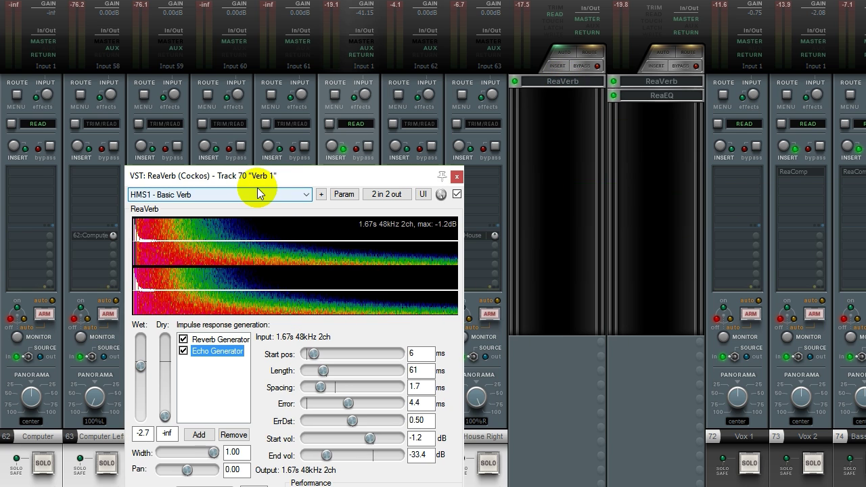
left_click_drag(252, 178, 242, 165)
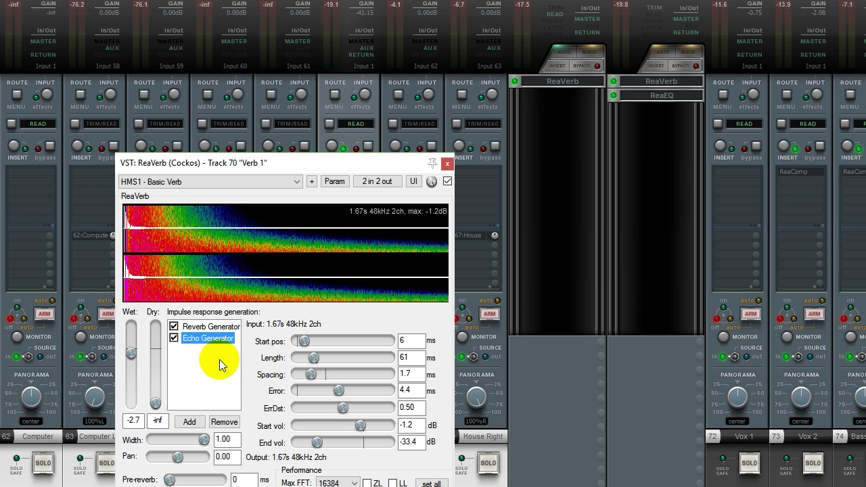
left_click(211, 326)
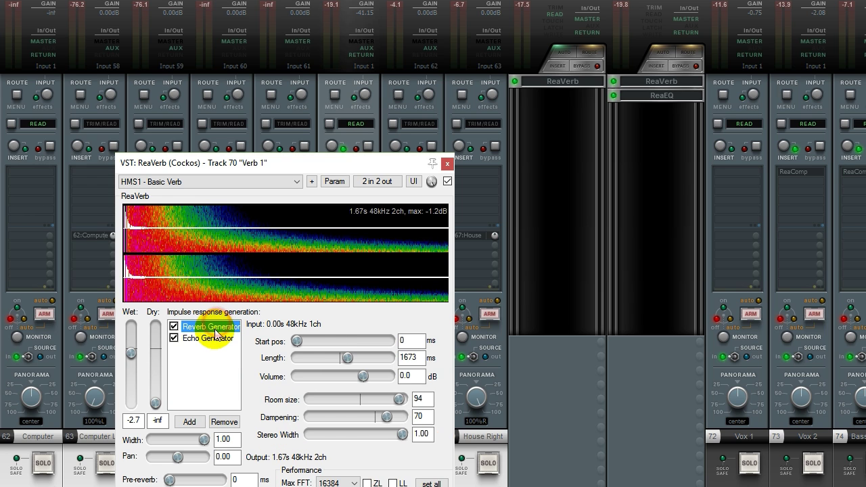
left_click(211, 338)
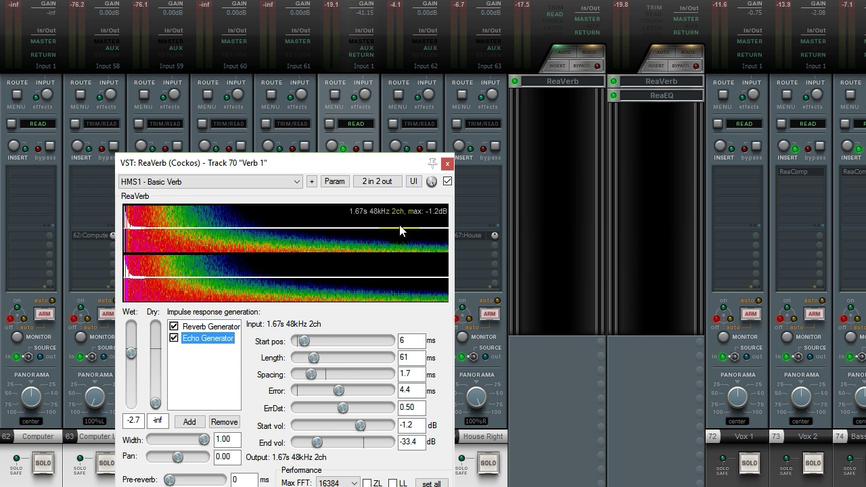
left_click(448, 164)
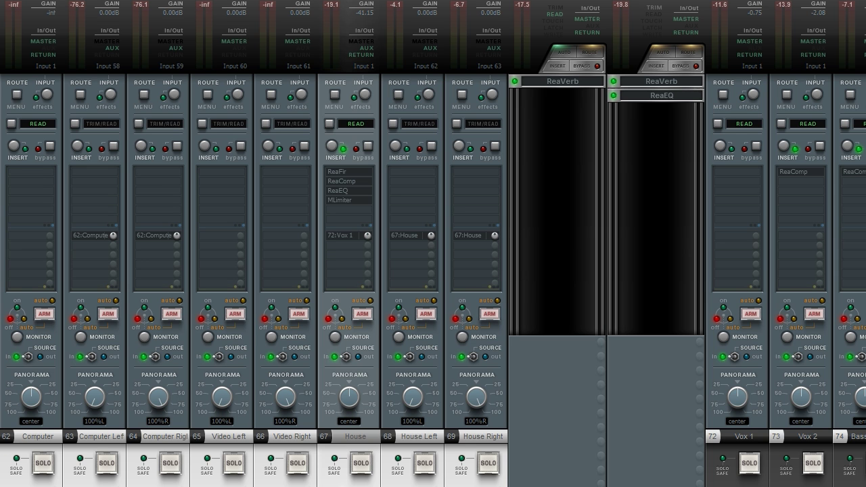
- Return to the keyboard and LeadVox channels in the mixer and look over their inserts and sends
scroll(433, 271, "left", 10)
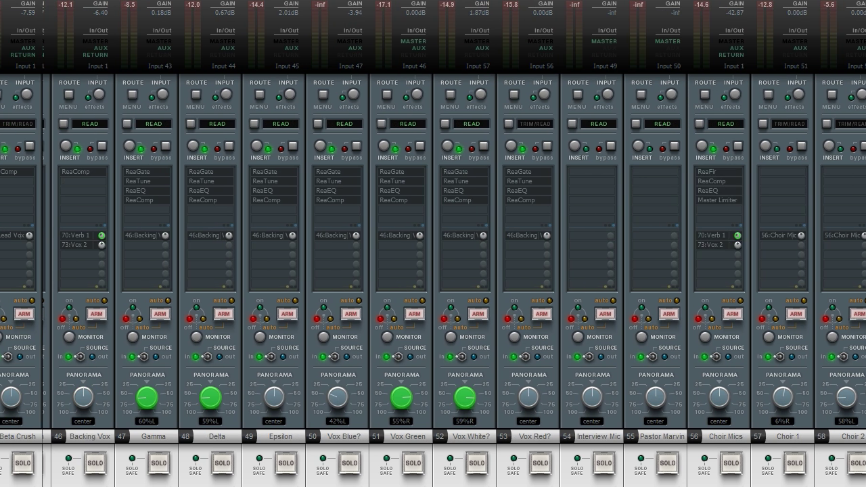
scroll(433, 270, "left", 3)
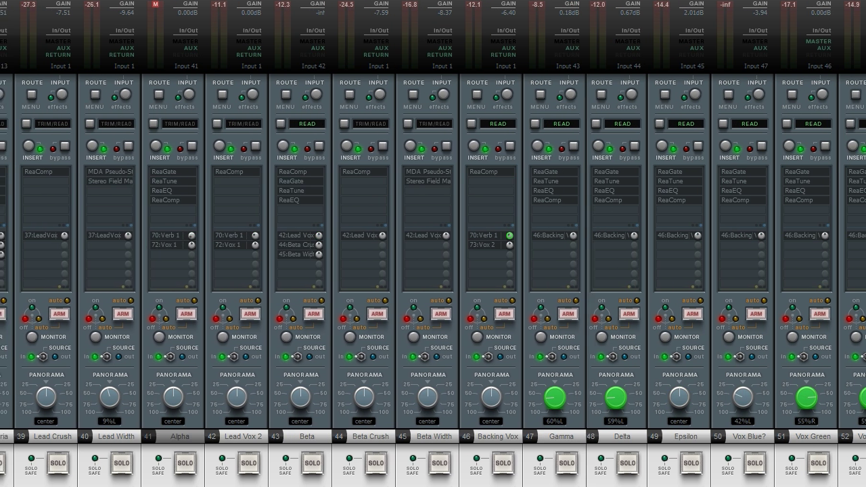
scroll(433, 270, "left", 2)
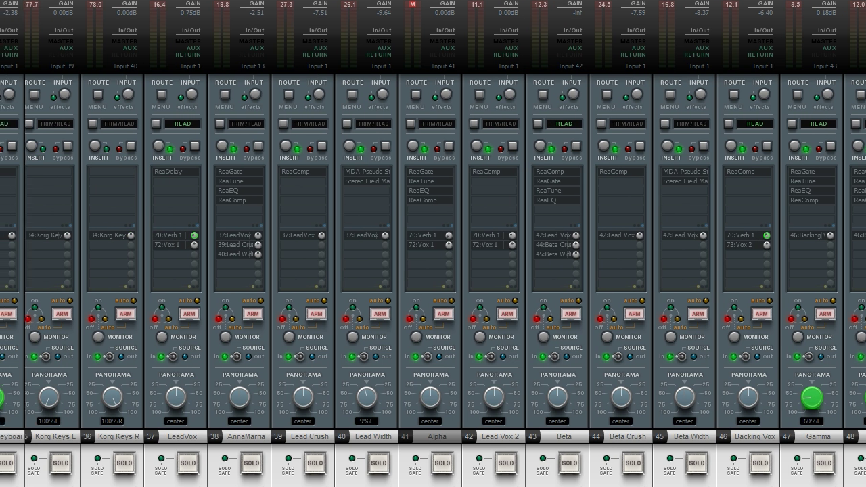
scroll(433, 271, "left", 1)
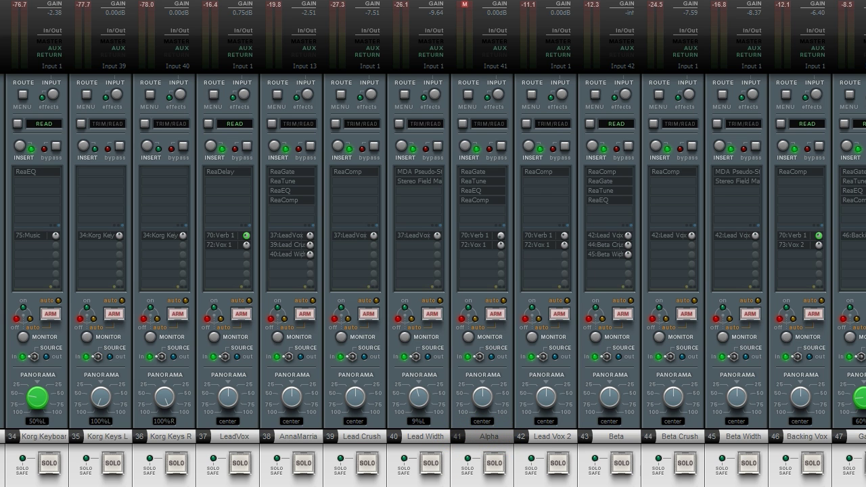
scroll(536, 486, "left", 5)
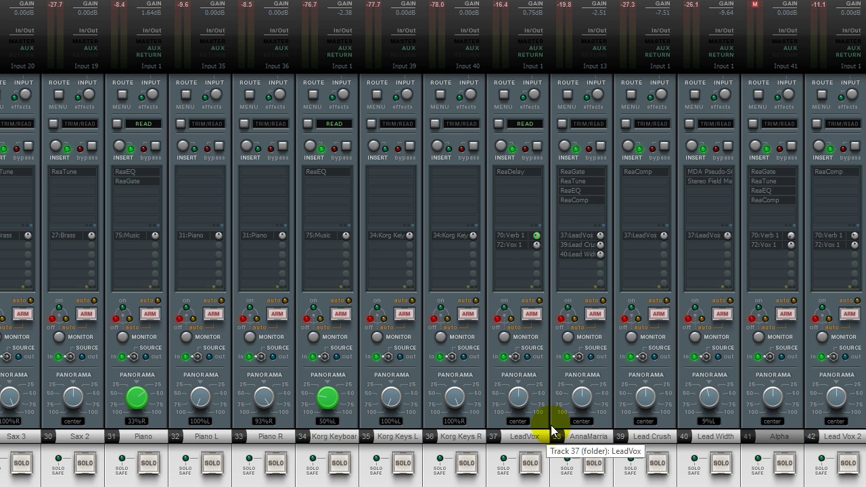
- Open ReaDelay on the LeadVox folder track and examine the settings of its Stereo Delay taps
left_click(518, 173)
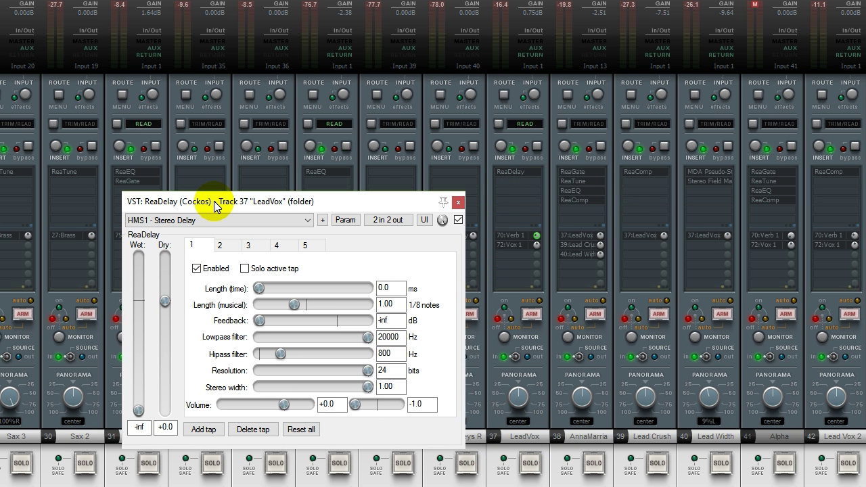
left_click_drag(215, 205, 200, 141)
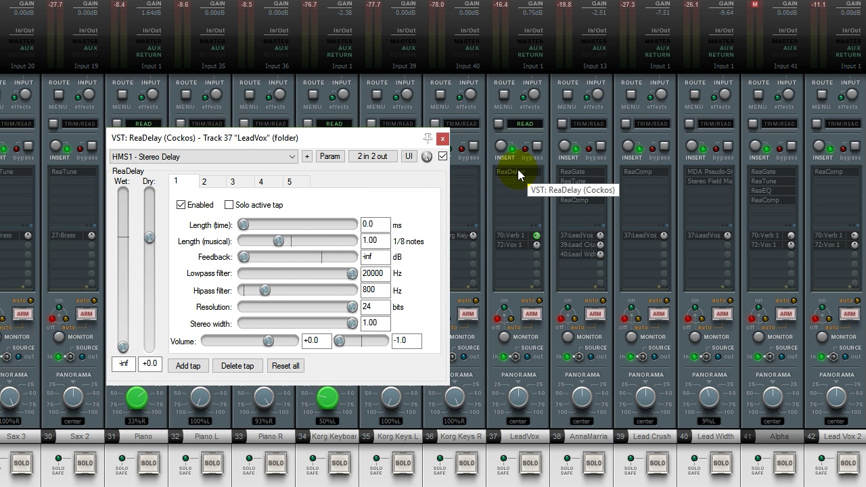
left_click_drag(355, 135, 289, 102)
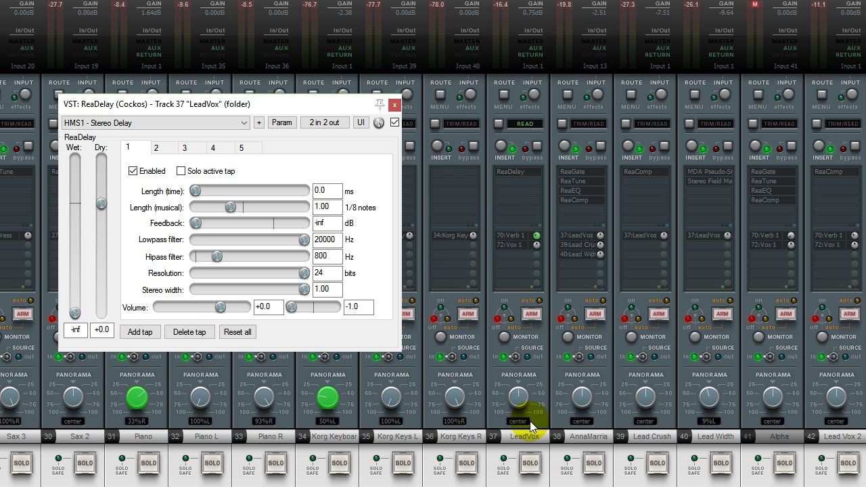
left_click_drag(278, 99, 256, 122)
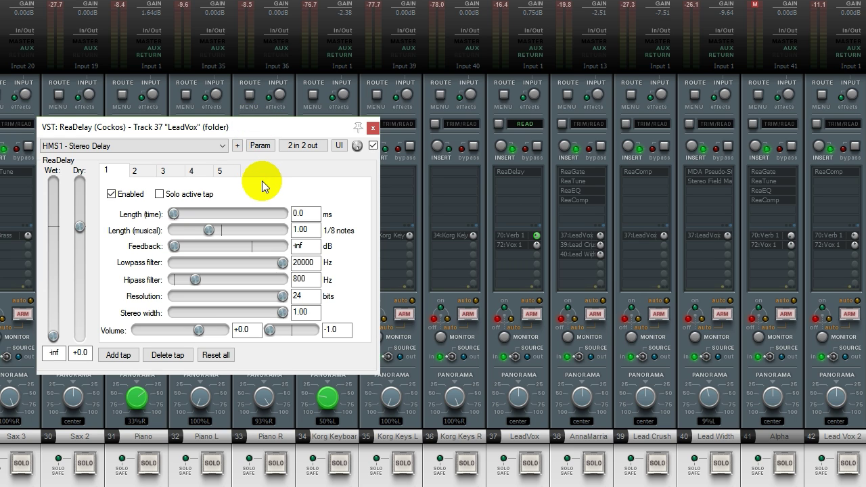
left_click(163, 170)
left_click(192, 171)
left_click(220, 170)
left_click(107, 171)
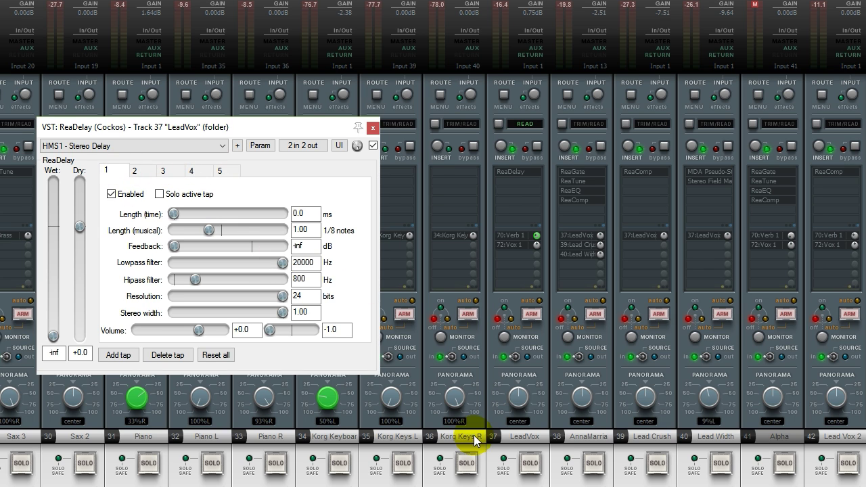
- Solo the LeadVox folder track and play the song with its ReaDelay window open
left_click(531, 464)
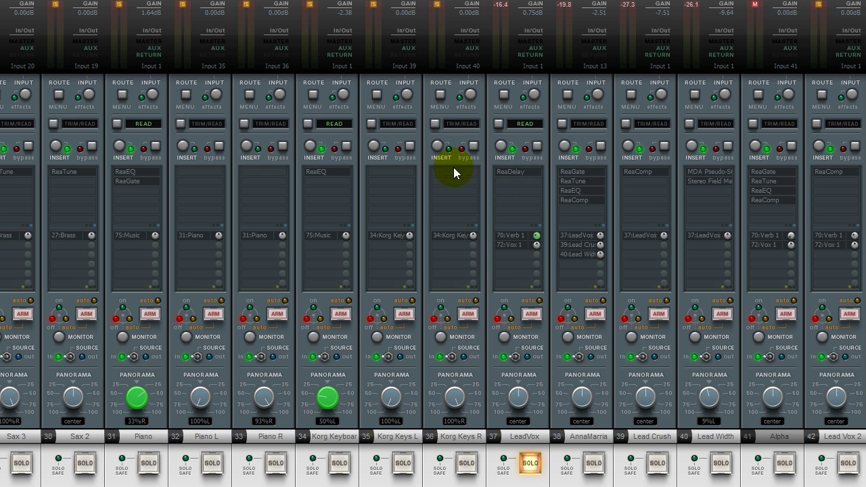
left_click(516, 172)
left_click_drag(292, 132, 265, 148)
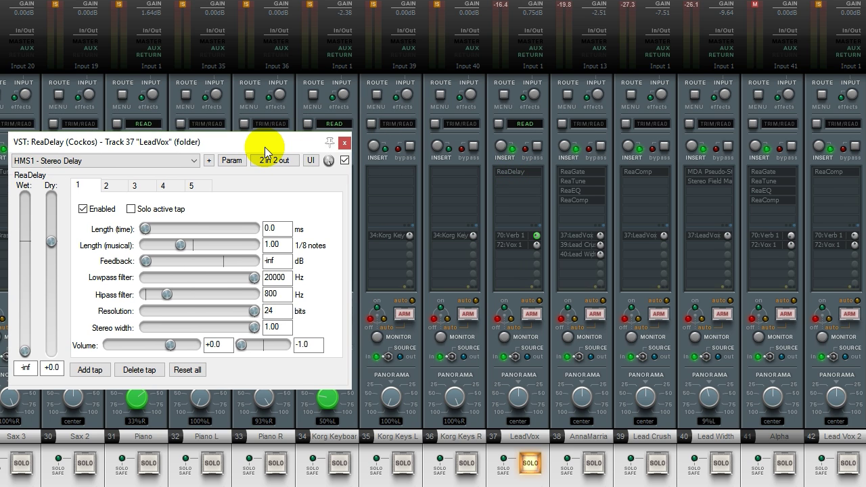
key("space")
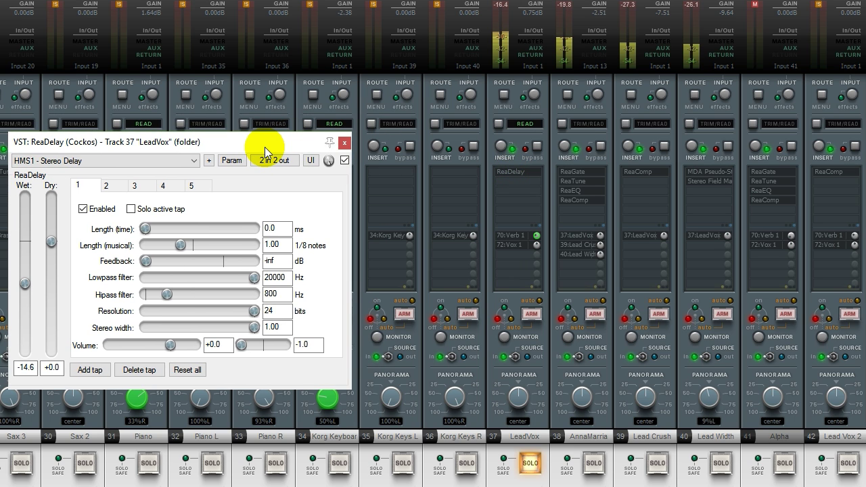
- Bypass ReaDelay on LeadVox during playback to compare the sound, re-enable it, and close its window
left_click(345, 160)
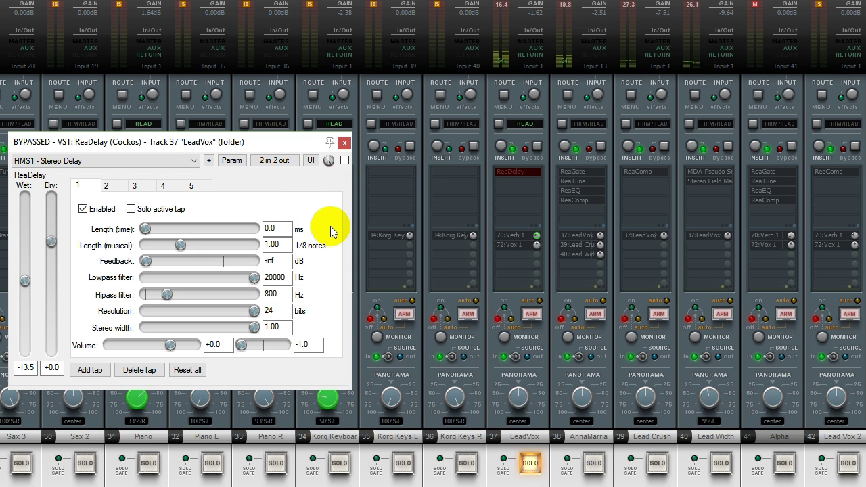
left_click_drag(289, 143, 261, 151)
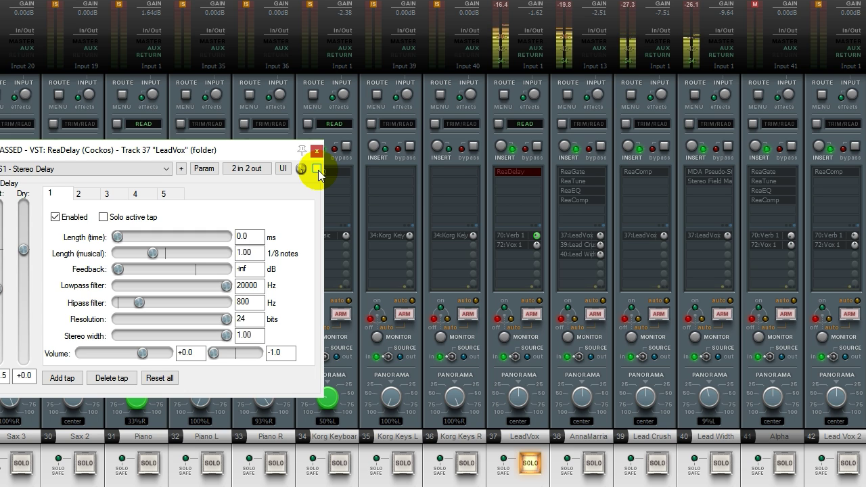
left_click(317, 169)
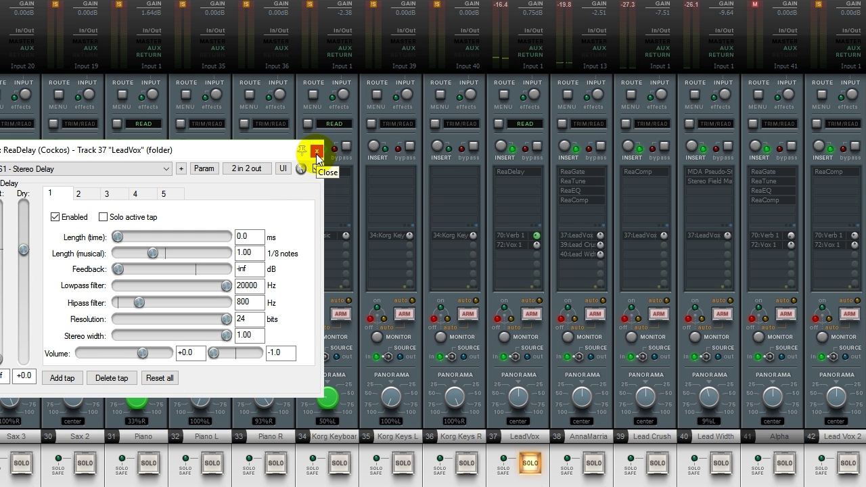
left_click_drag(251, 151, 270, 144)
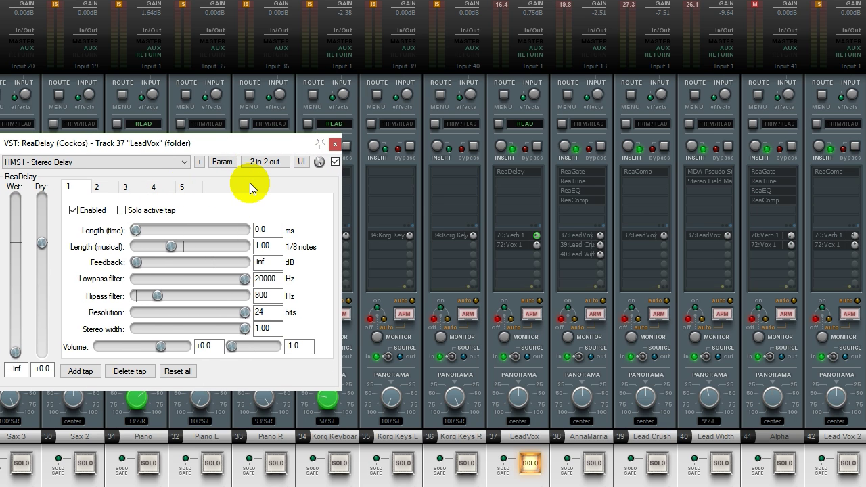
left_click(336, 144)
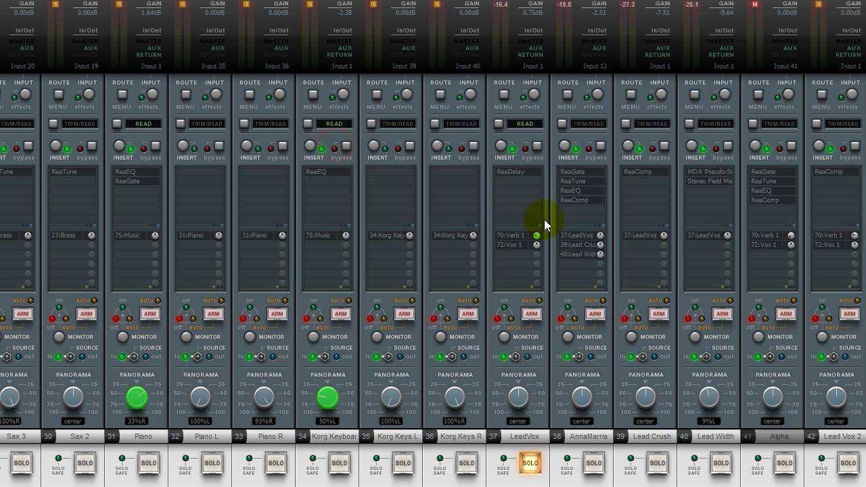
- Add TrueVerb Stereo from the Revebs folder to the LeadVox track, look over its settings, and close its window
double_click(517, 180)
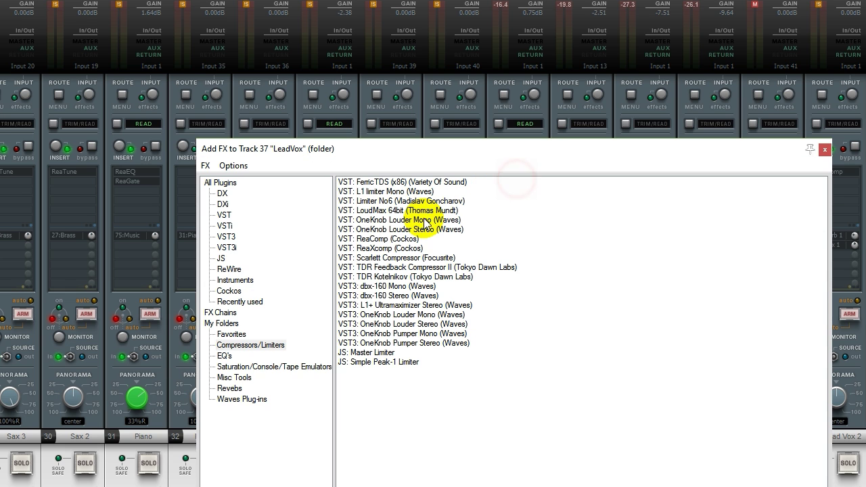
left_click(238, 391)
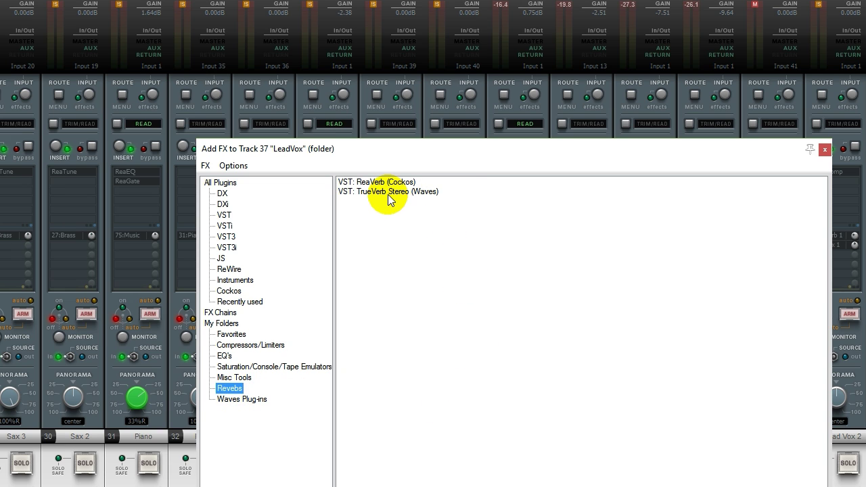
left_click(389, 192)
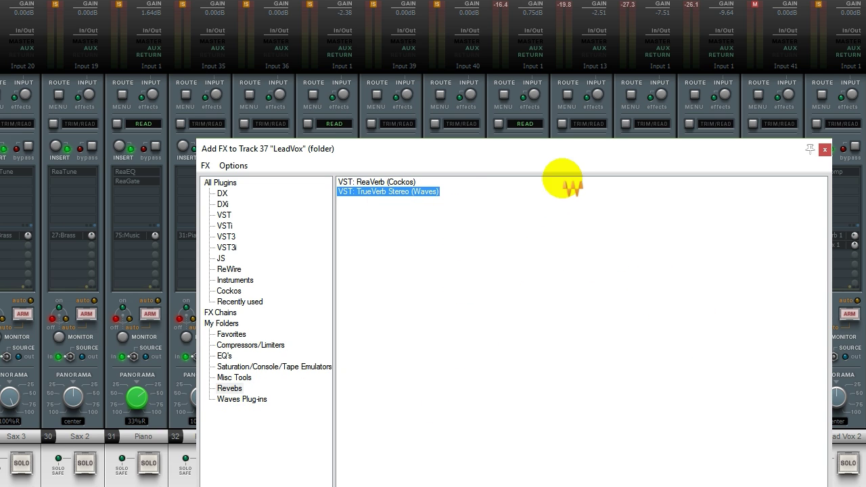
key("Return")
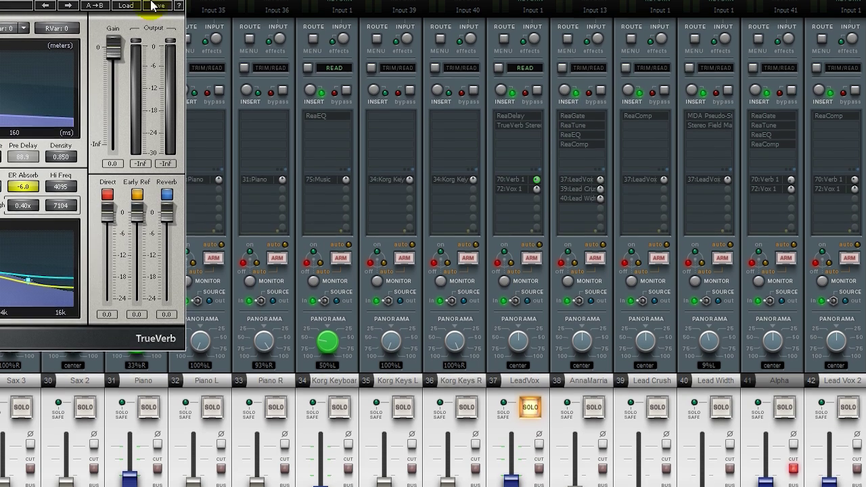
left_click_drag(79, 32, 539, 131)
left_click_drag(540, 71, 534, 65)
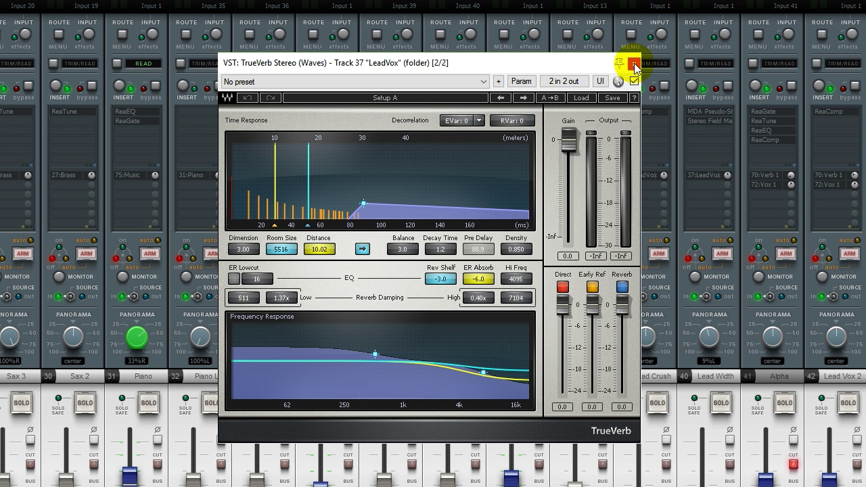
left_click(634, 64)
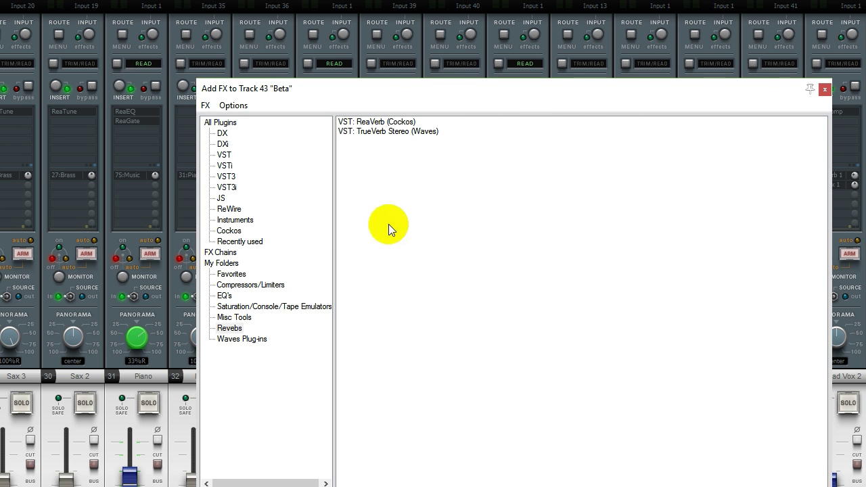
- Browse the Compressors/Limiters folder for the Beta track, highlight FerricTDS, and close the browser without adding an effect
left_click(249, 285)
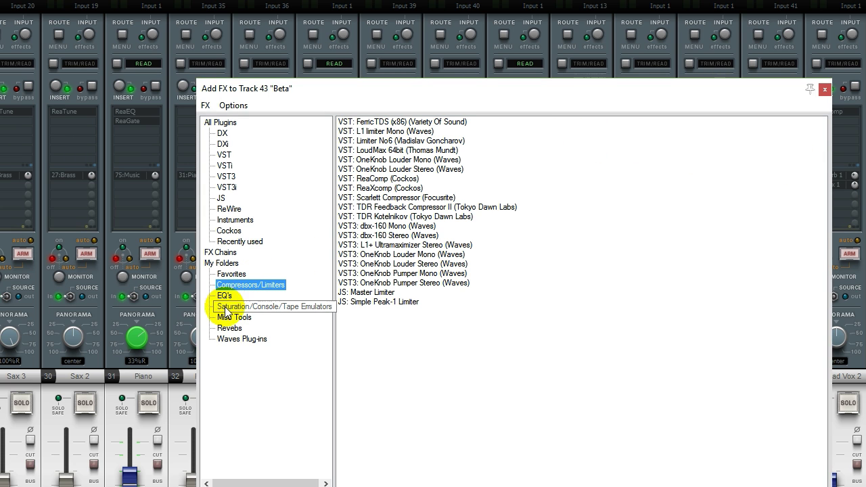
left_click(362, 121)
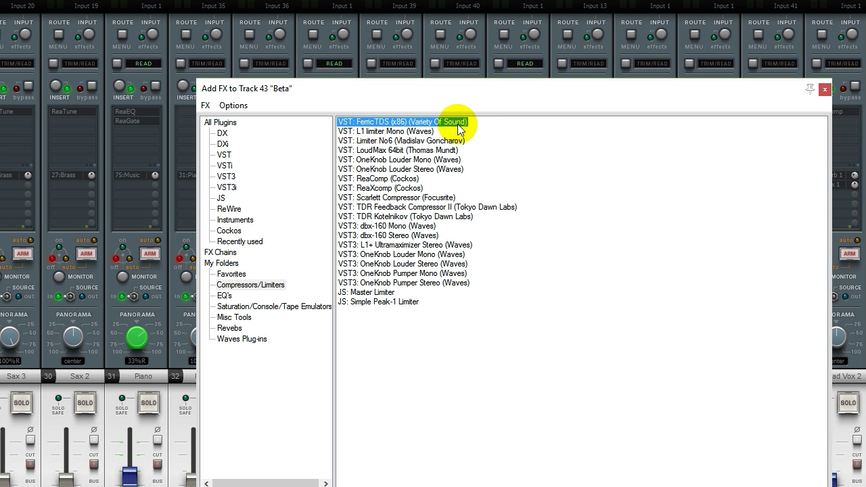
left_click_drag(459, 93, 448, 87)
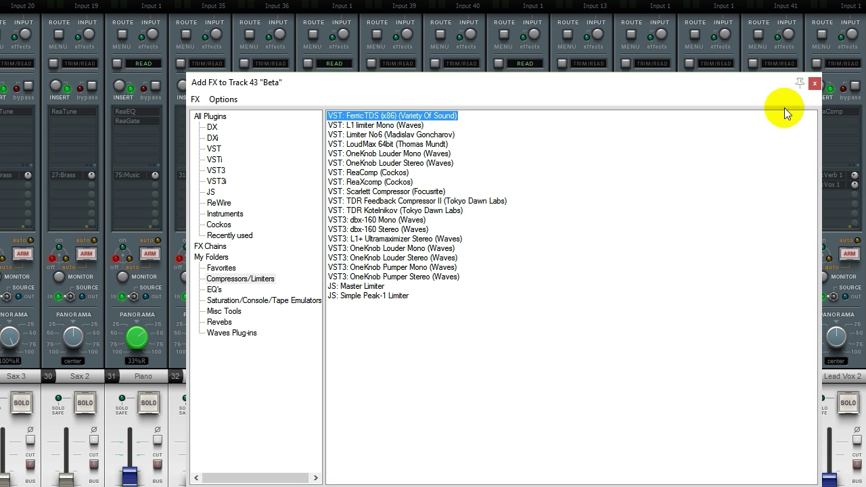
left_click(814, 83)
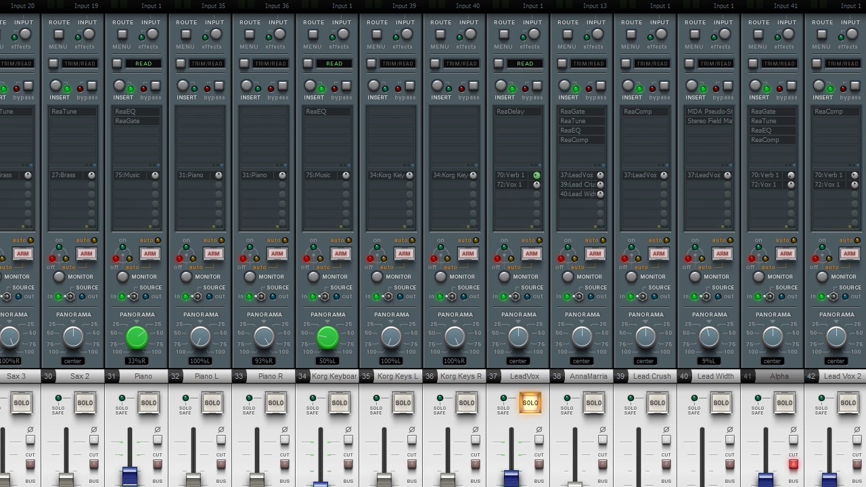
- Open Bass Manager/Booster on the Bass Guitar track, examine its frequency, boost and output settings, and close it
scroll(433, 244, "left", 7)
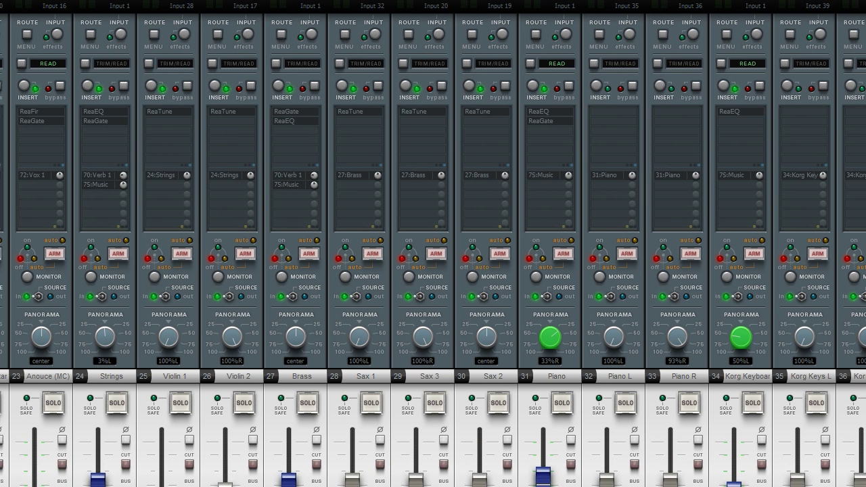
scroll(433, 244, "left", 5)
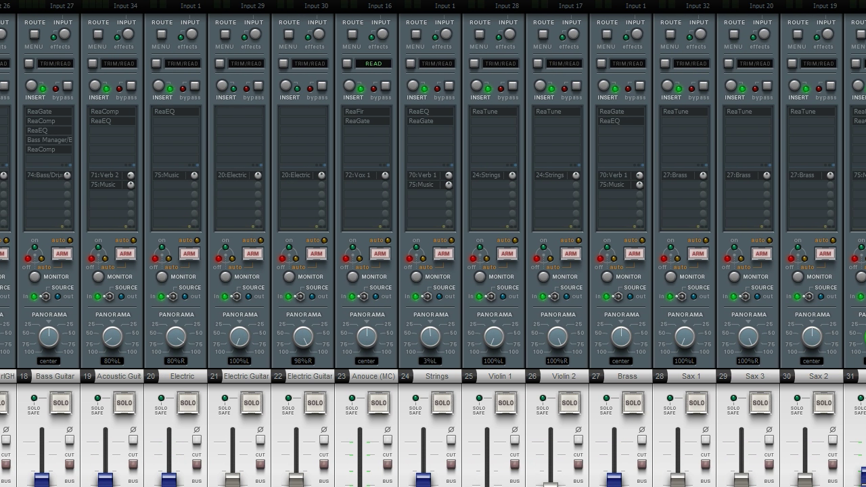
scroll(258, 248, "left", 2)
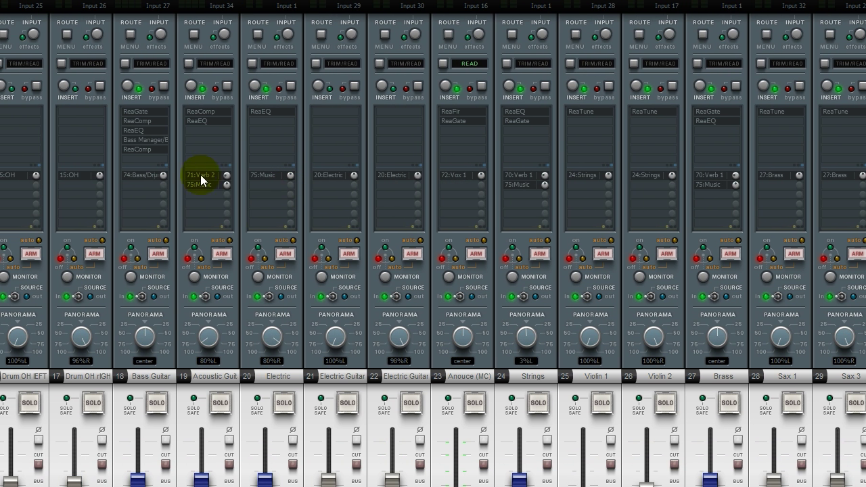
left_click(149, 140)
left_click_drag(338, 130, 327, 118)
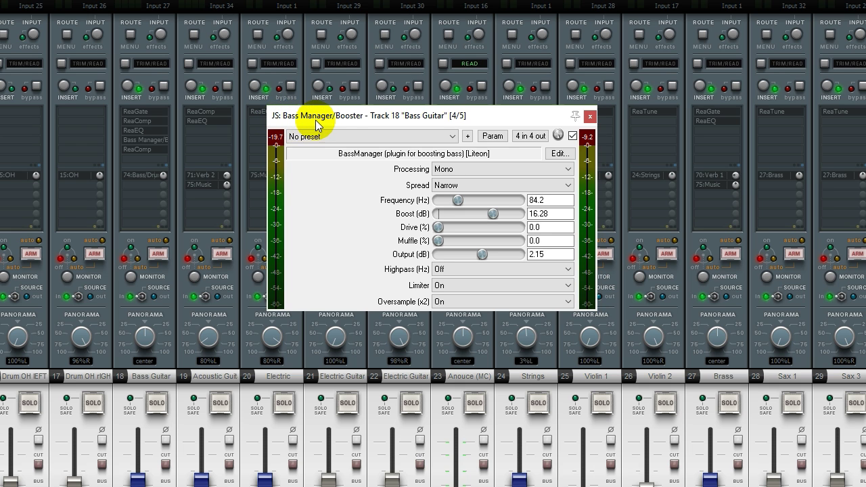
left_click_drag(459, 116, 401, 100)
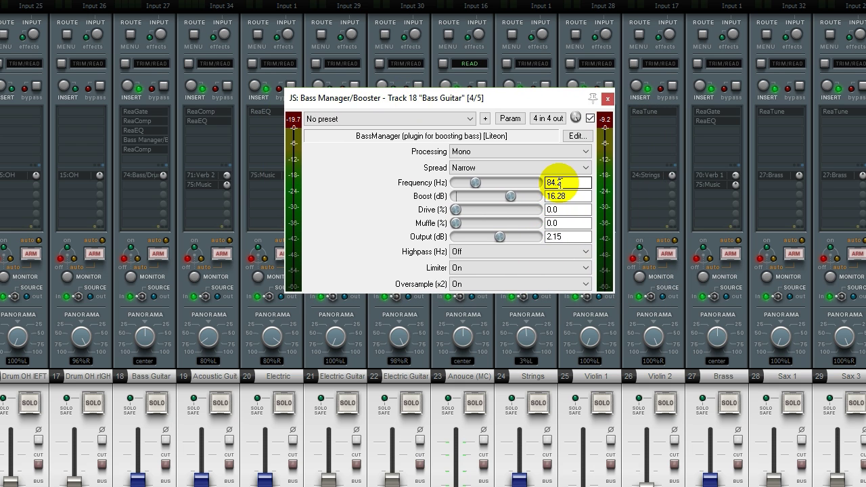
left_click(558, 182)
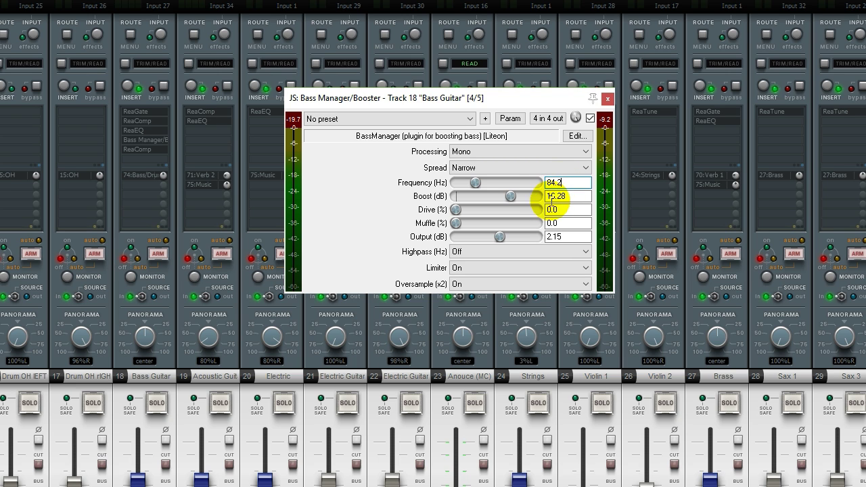
left_click(549, 236)
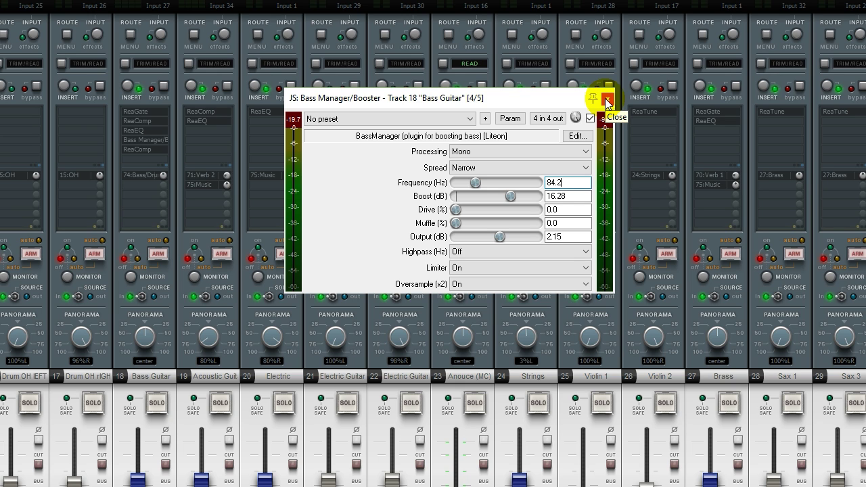
left_click_drag(556, 102, 498, 124)
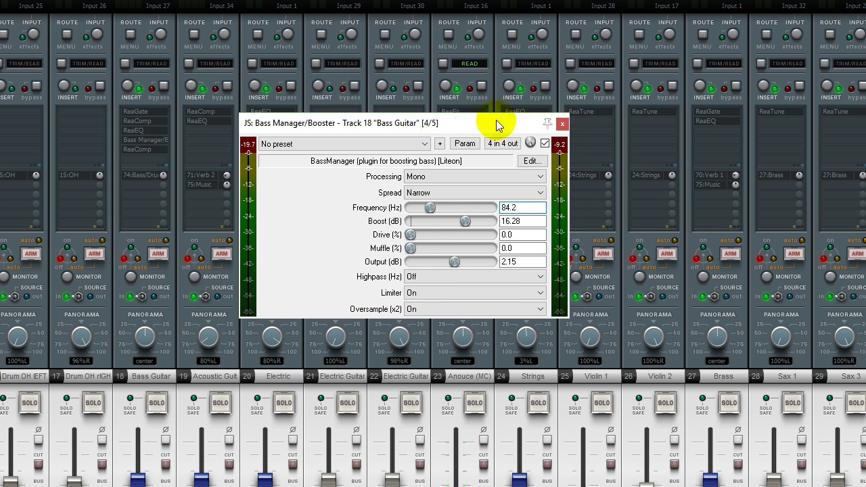
left_click(562, 126)
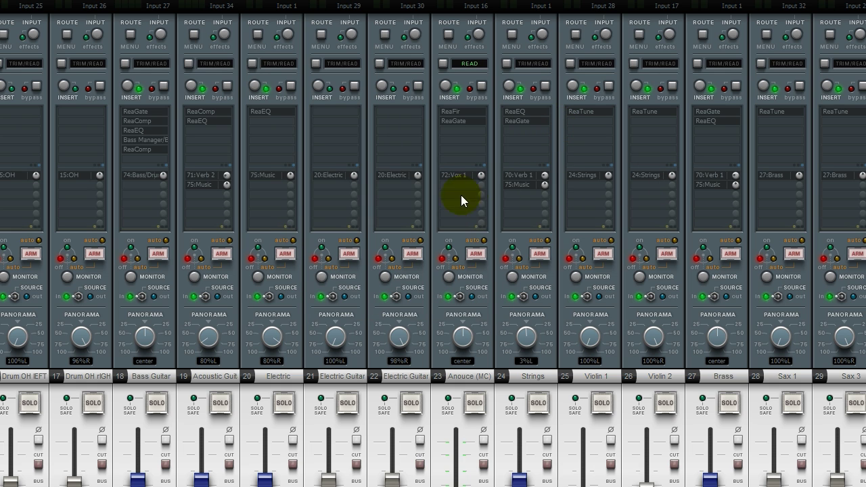
- Add ReaFir from the Cockos list to the Electric track, set its mode to Subtract, and close its window
double_click(266, 124)
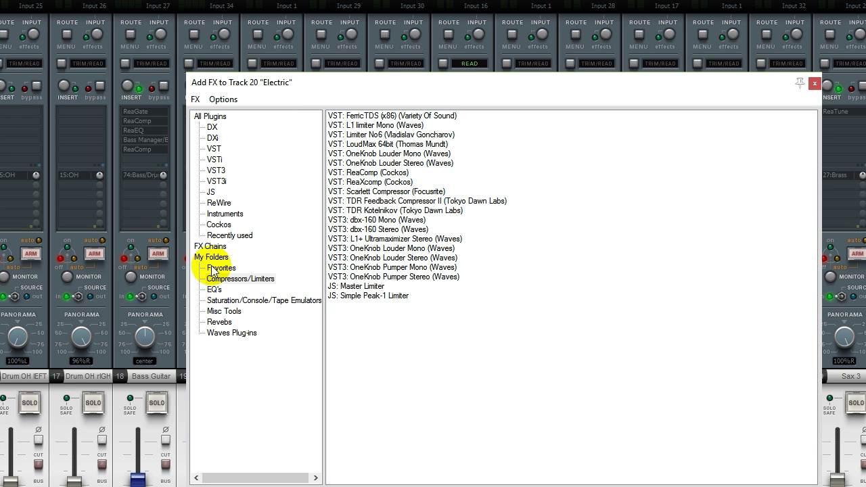
left_click(220, 311)
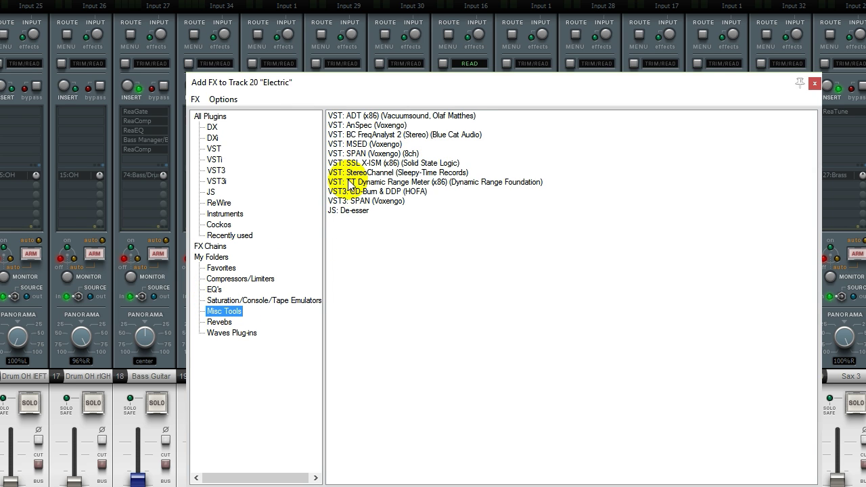
left_click(219, 224)
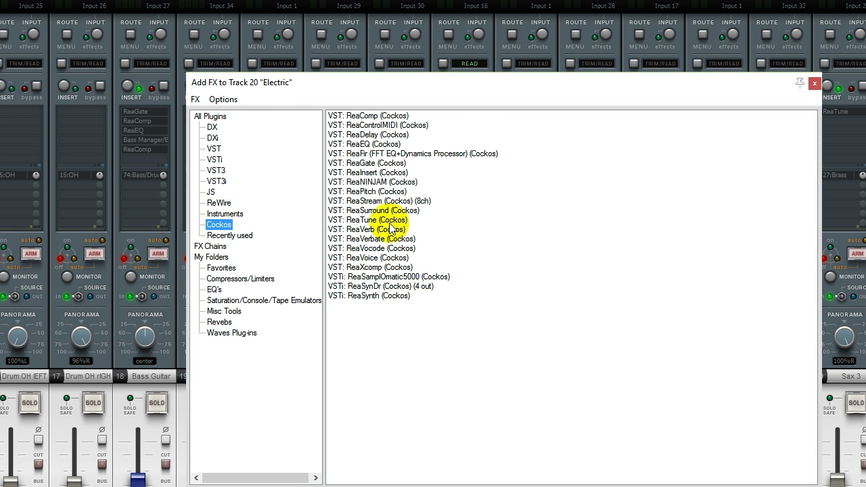
double_click(365, 154)
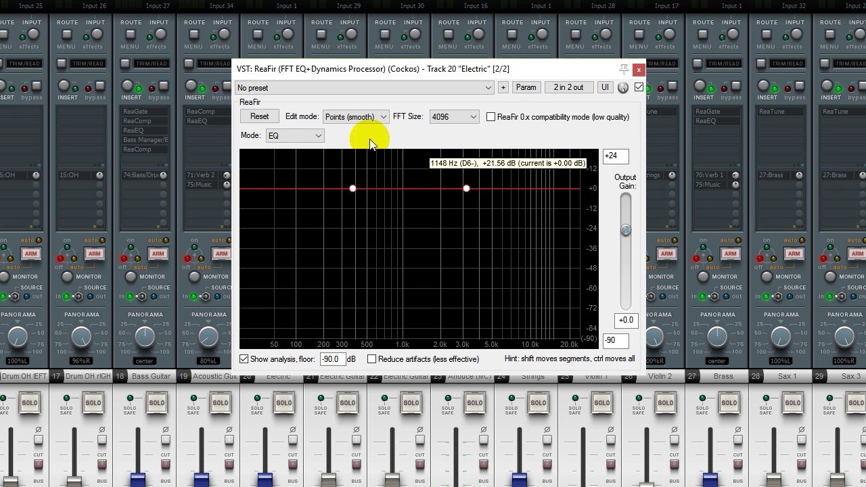
left_click(315, 133)
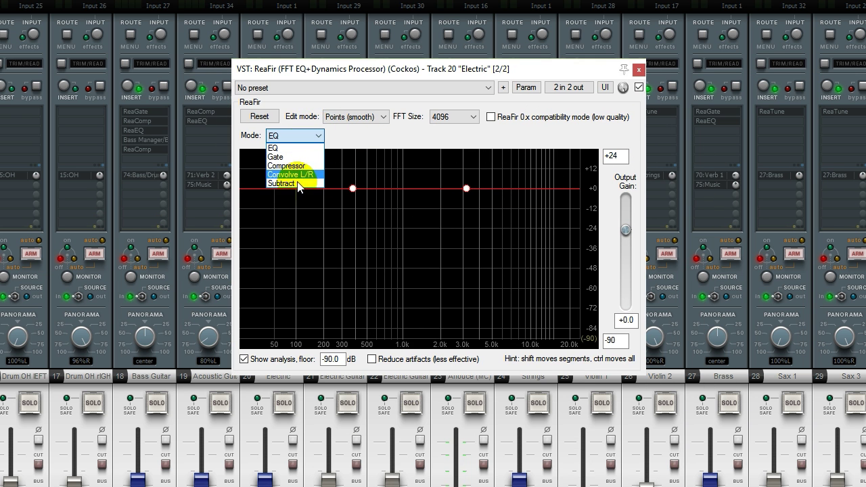
left_click(281, 177)
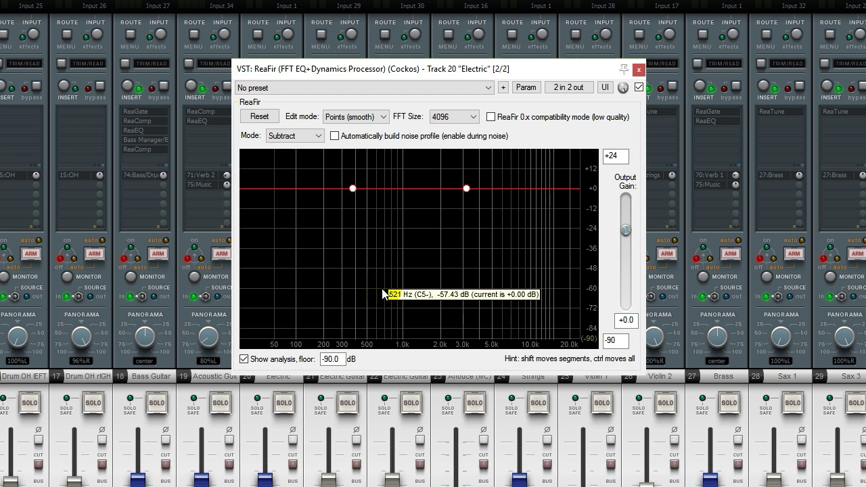
left_click(638, 69)
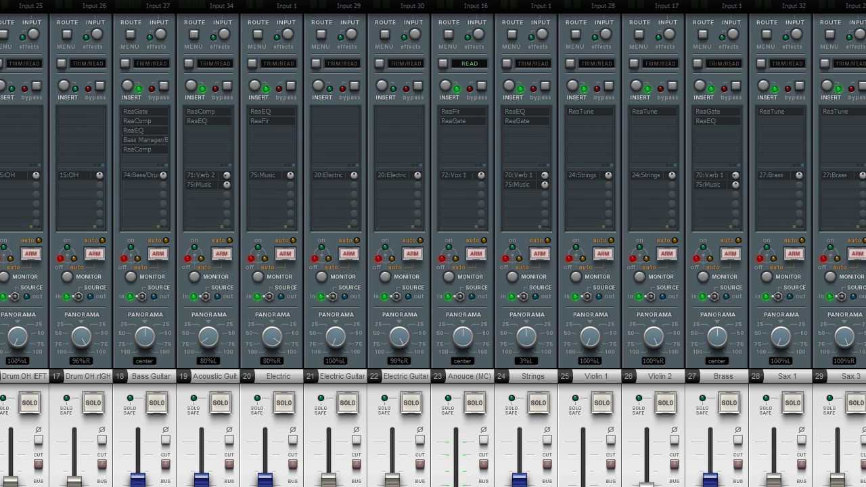
- Open ReaTune on the Alpha track, examine its tuner and automatic pitch correction settings, and close it
scroll(433, 244, "right", 15)
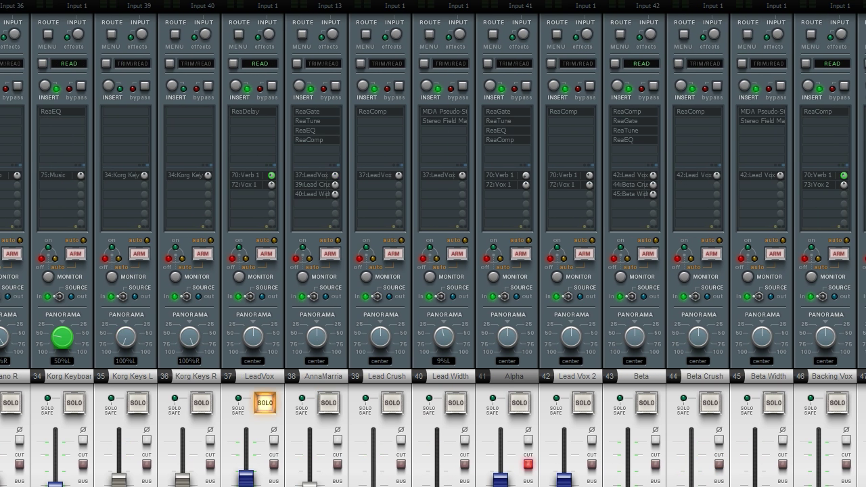
scroll(433, 243, "right", 1)
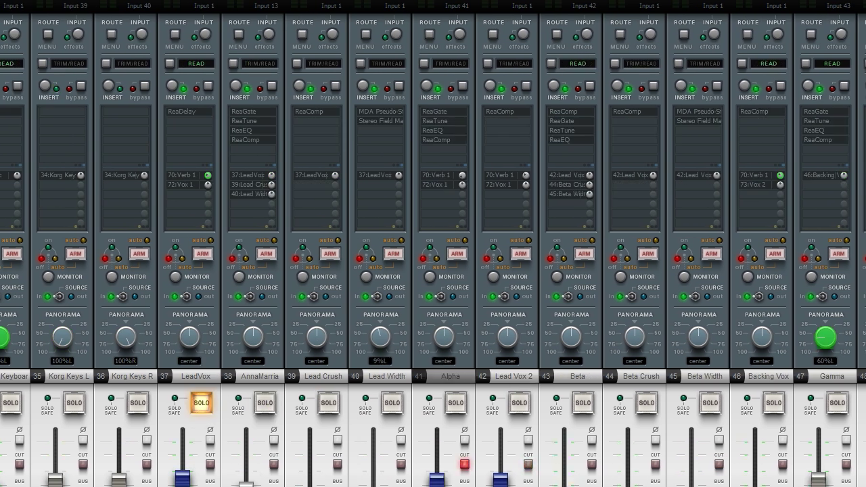
left_click(448, 119)
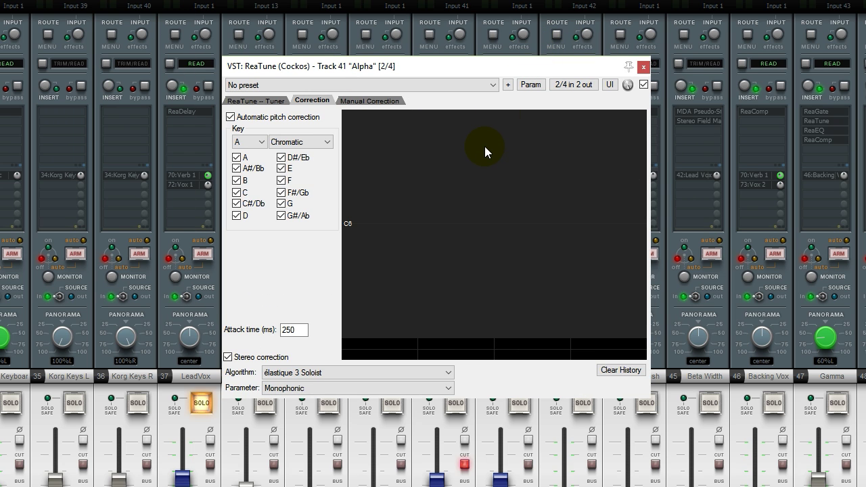
left_click(253, 100)
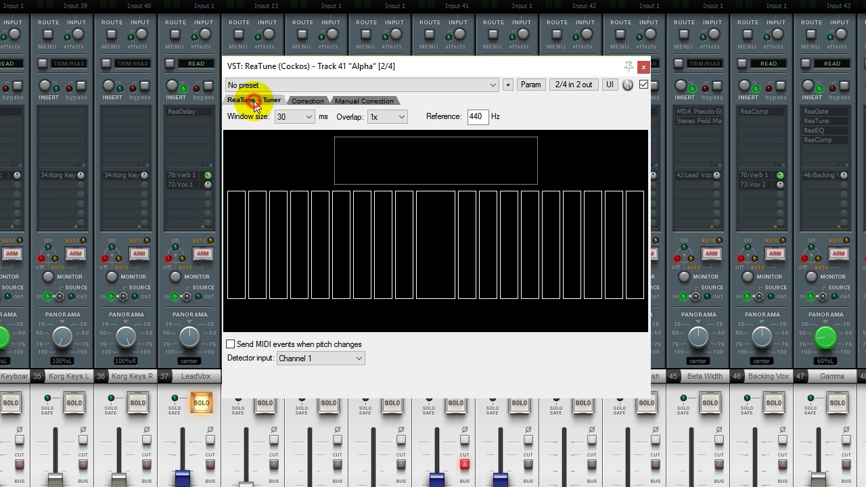
left_click(301, 100)
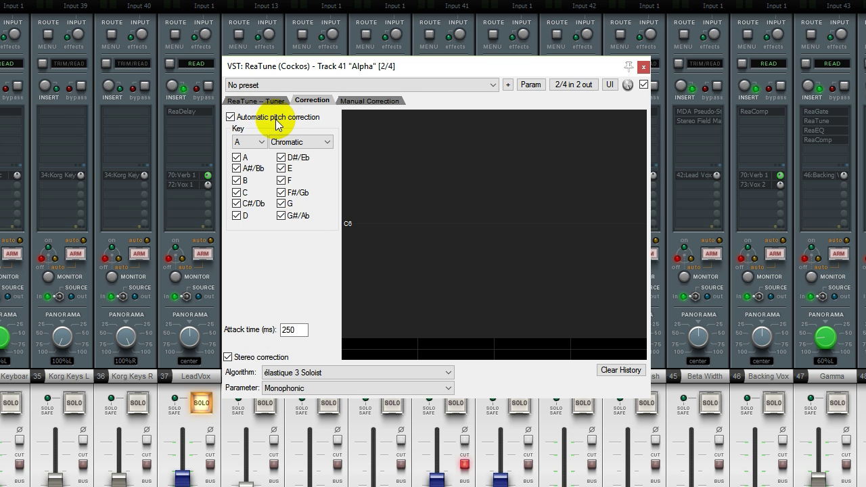
left_click_drag(608, 60, 691, 102)
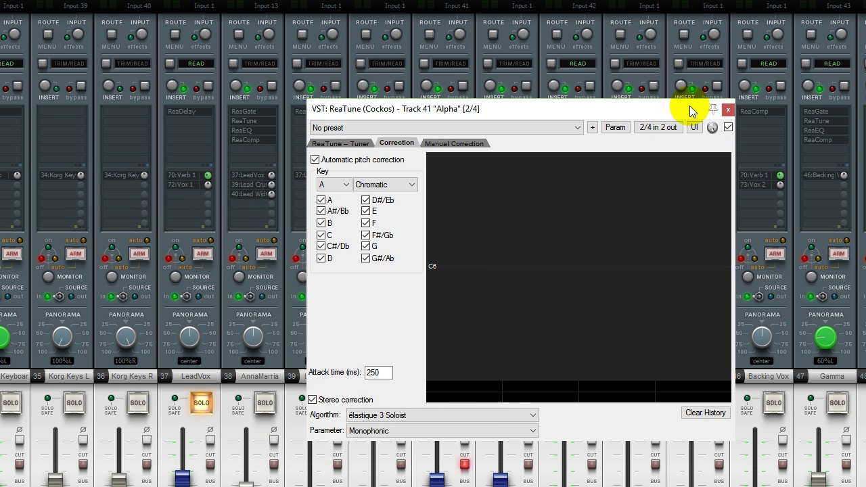
left_click(727, 111)
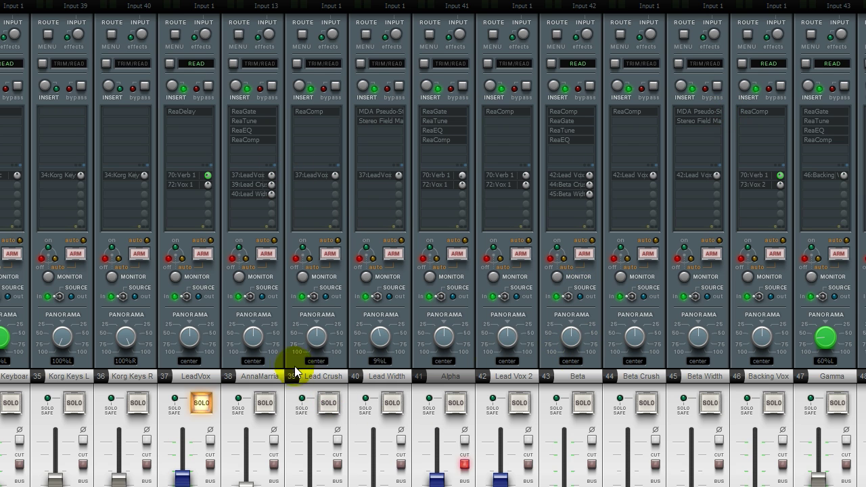
- Select the Lead Width track and examine the rotate, width and center settings of its Stereo Field Manipulator
left_click(507, 378)
left_click(445, 380)
left_click(403, 380)
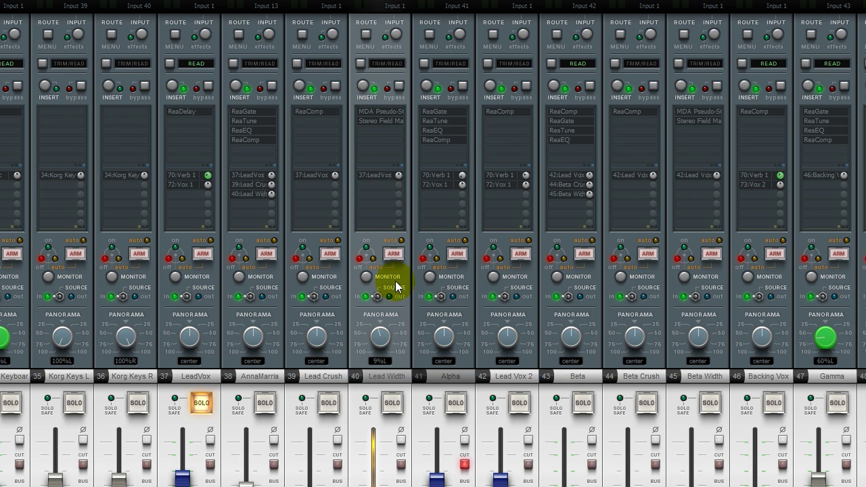
left_click(389, 122)
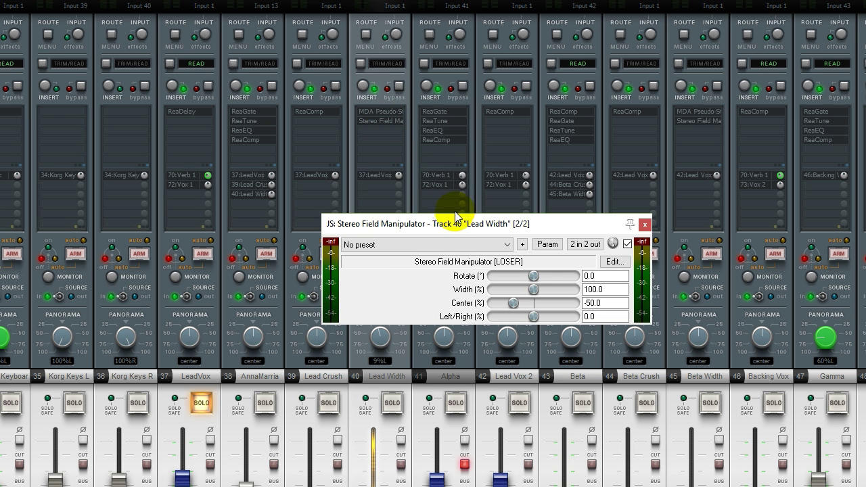
left_click_drag(443, 225, 611, 129)
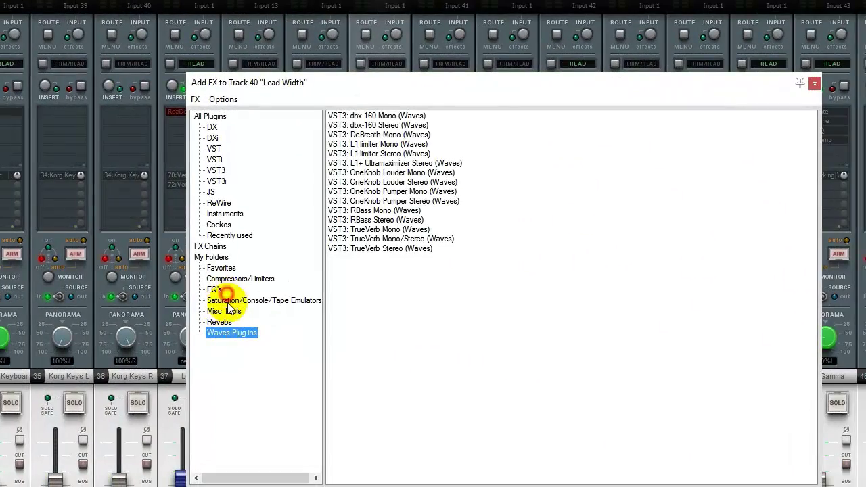
- Find ADT among all plugins, add it to the Lead Width track, look over its delay, wow and flutter settings, and close its window
left_click(228, 302)
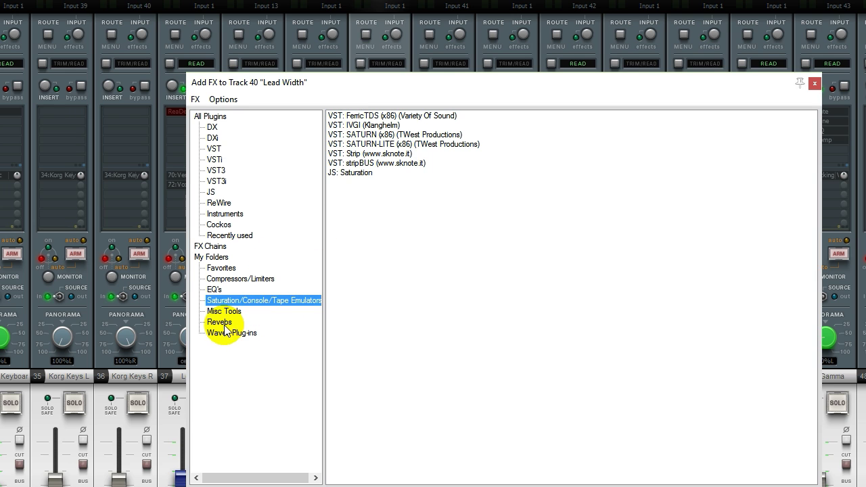
left_click(282, 479)
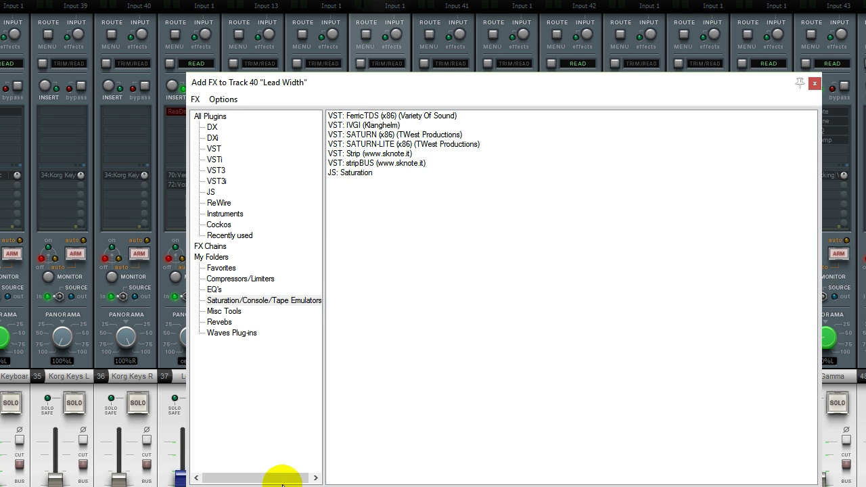
type("rea")
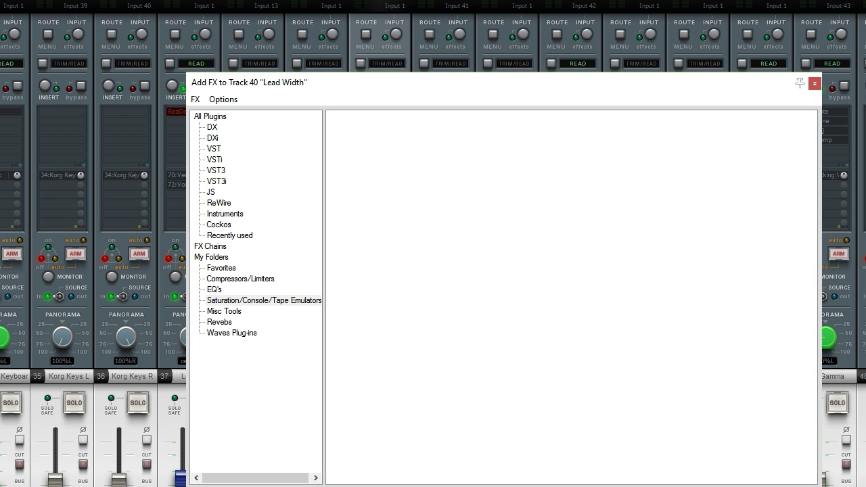
left_click(223, 118)
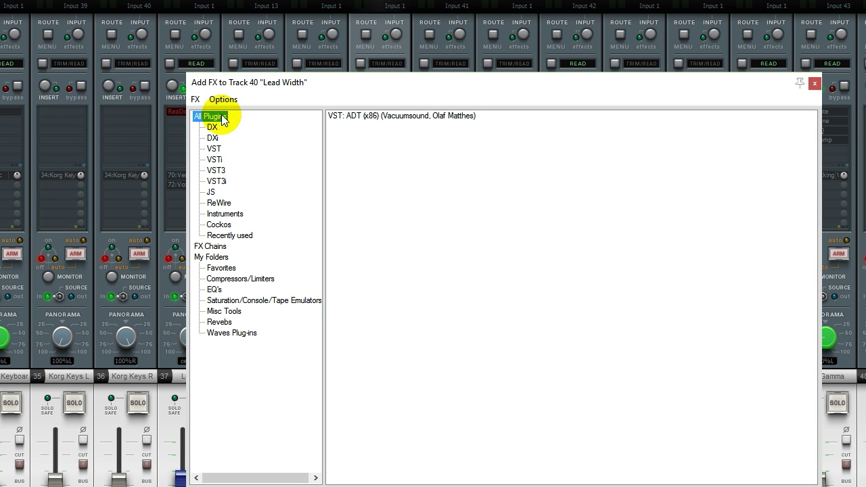
double_click(406, 117)
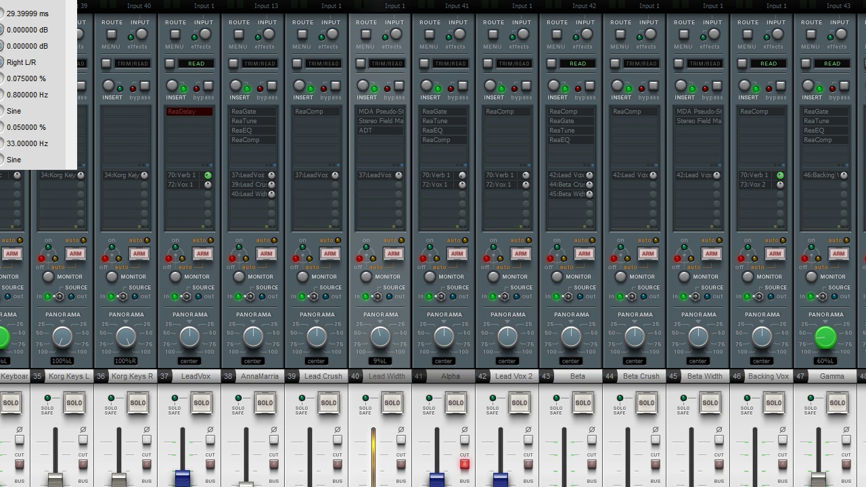
left_click_drag(0, 0, 659, 126)
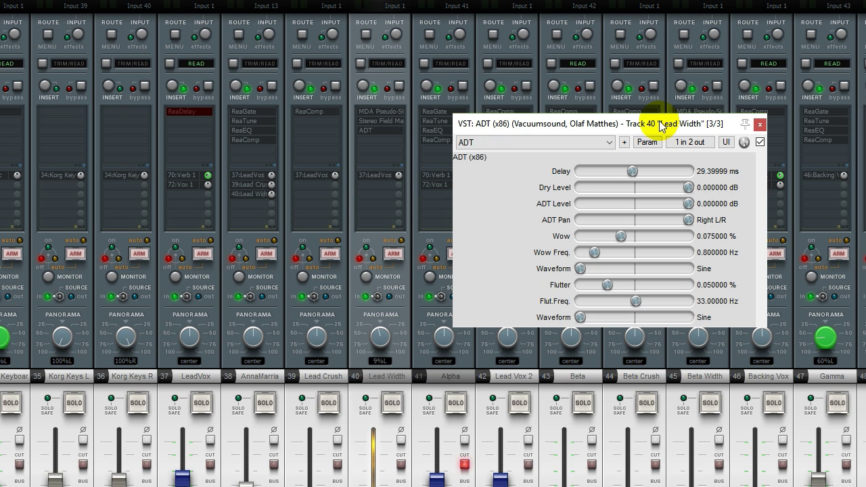
left_click(760, 124)
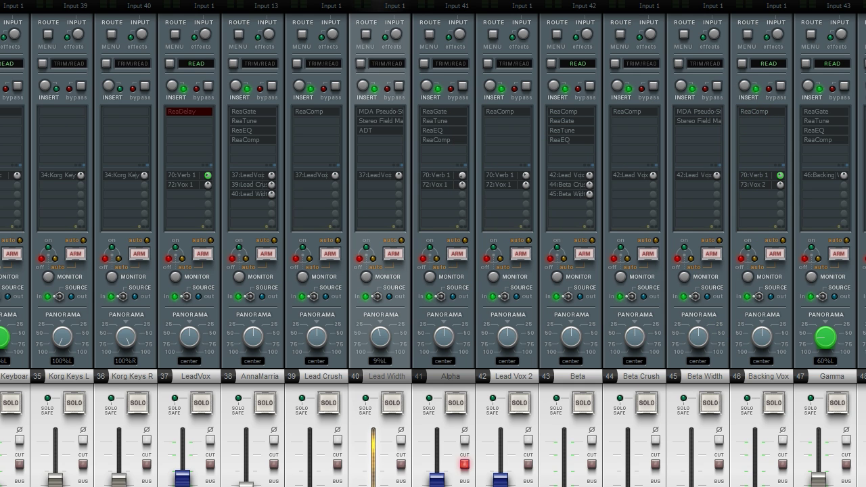
- Examine the threshold, ceiling and release settings of Event Horizon Limiter/Clipper on the master track and close its window
scroll(433, 244, "left", 2)
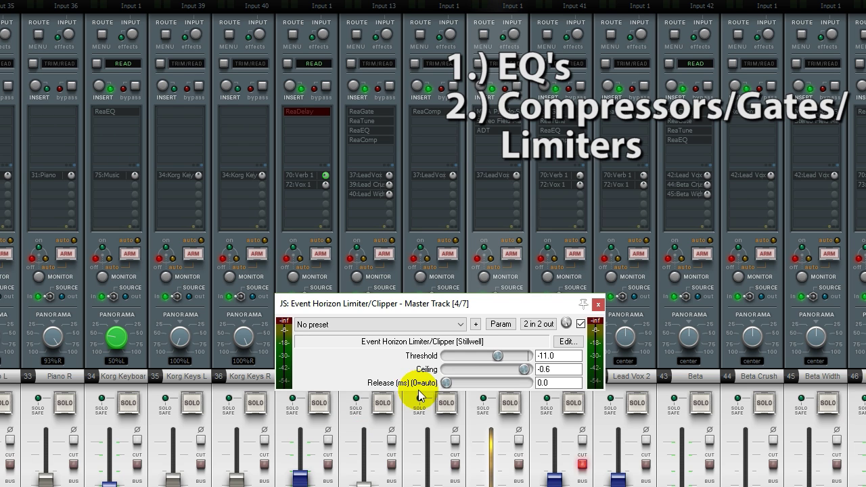
left_click_drag(427, 303, 424, 269)
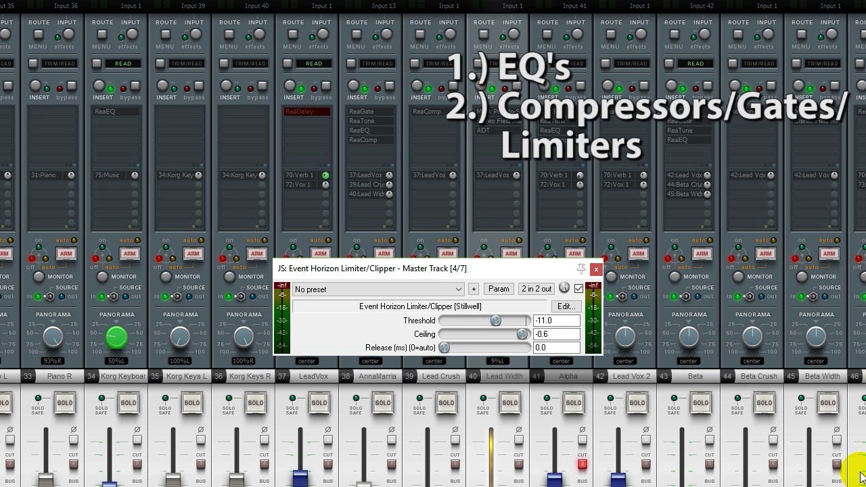
left_click(596, 269)
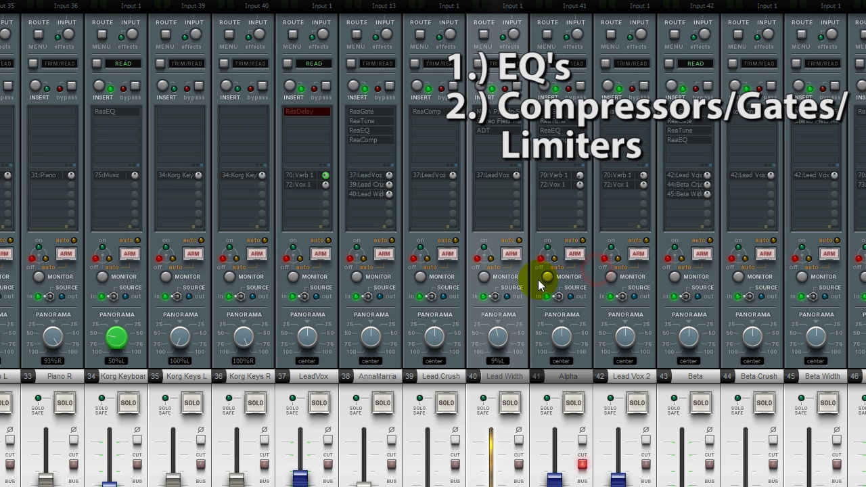
- Add Master Limiter from the Compressors/Limiters folder to the LeadVox track, look over its settings, and close its window
double_click(300, 154)
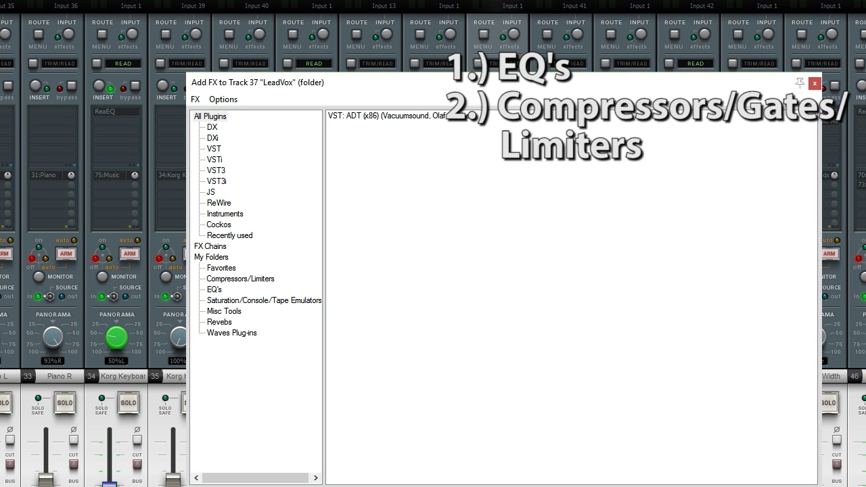
left_click(234, 279)
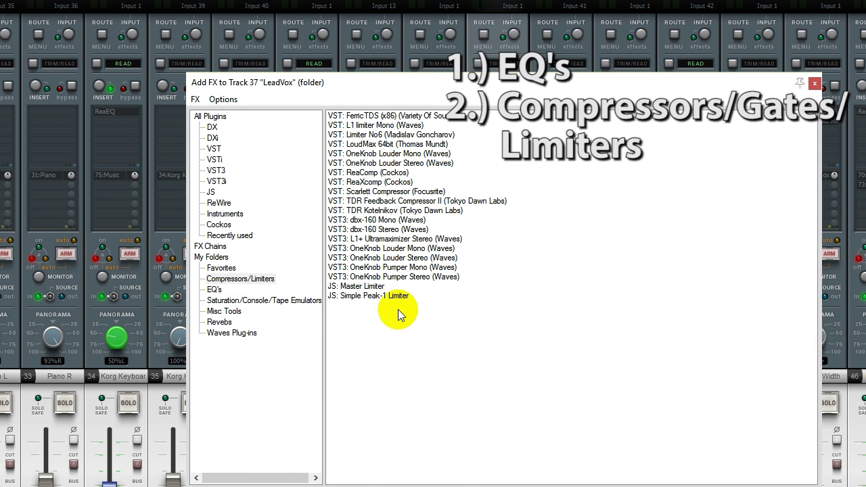
left_click(375, 286)
double_click(381, 287)
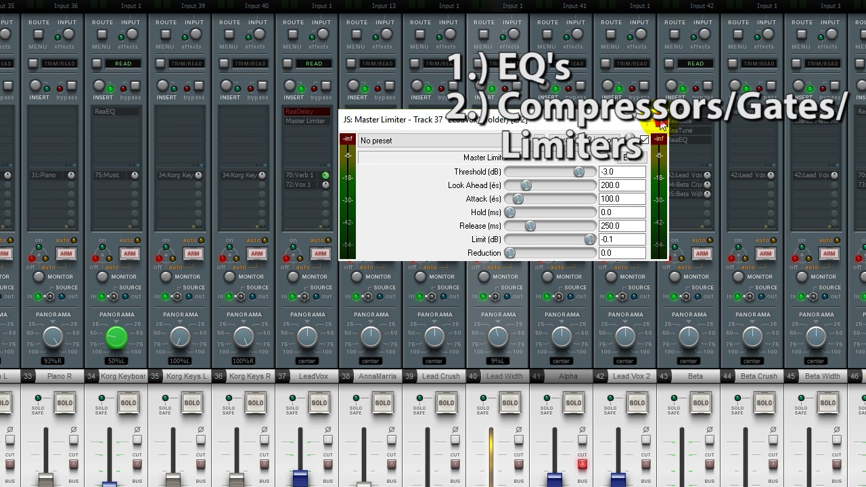
left_click(661, 122)
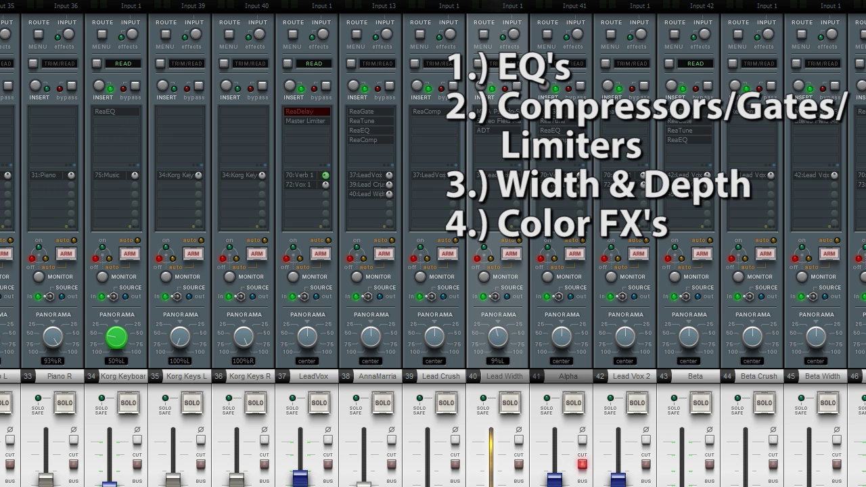
- Review the mixer channels back to the drums, view the Compressors/Limiters folder for the Drum OH rIGHT track, and close it without adding an effect
scroll(433, 243, "right", 4)
scroll(433, 243, "left", 16)
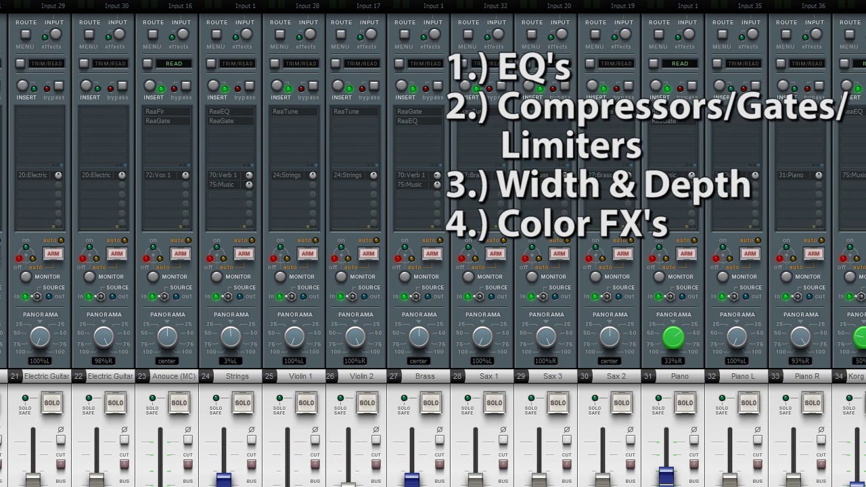
scroll(434, 244, "left", 7)
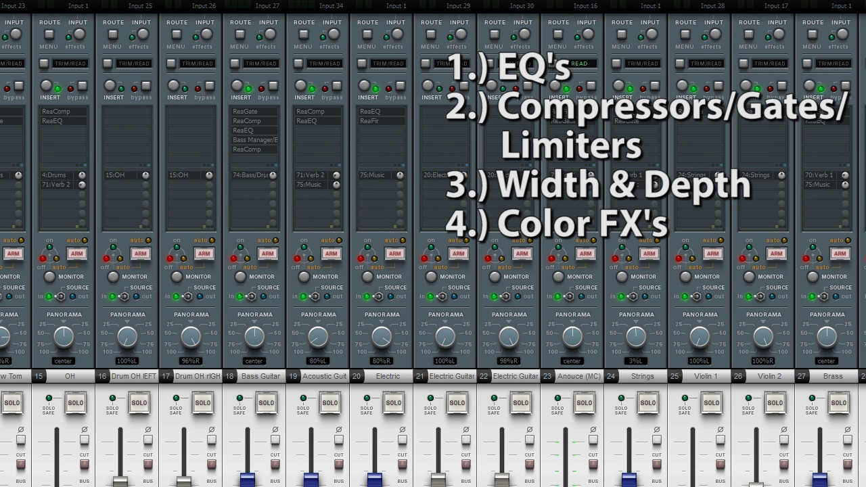
scroll(433, 243, "left", 1)
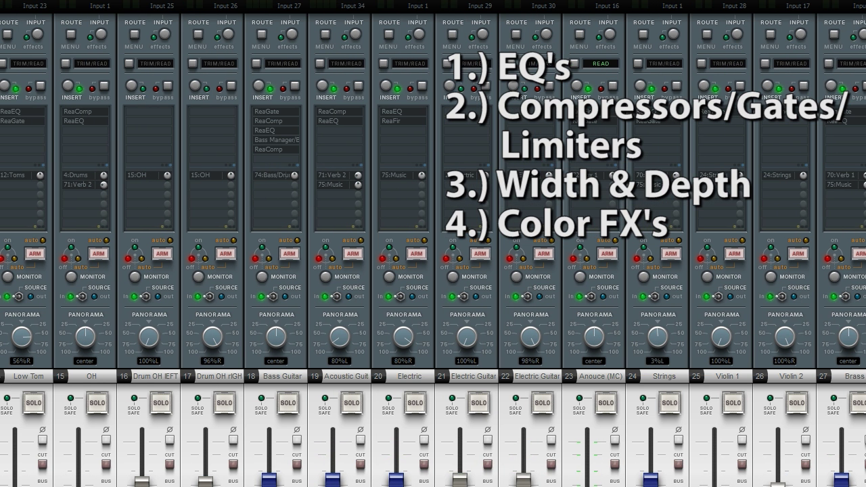
scroll(433, 244, "left", 1)
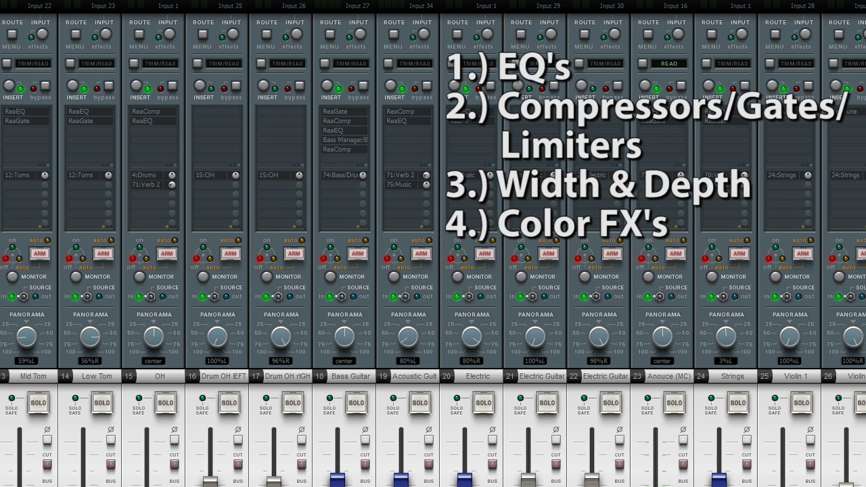
scroll(433, 244, "left", 1)
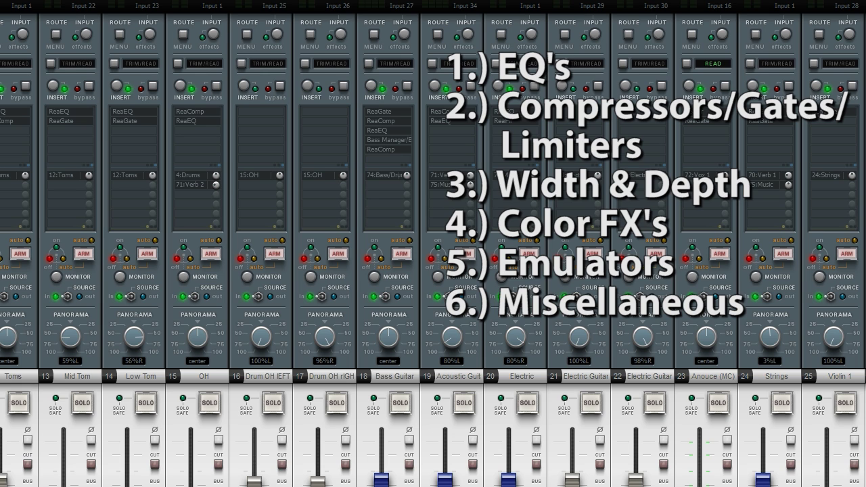
double_click(313, 129)
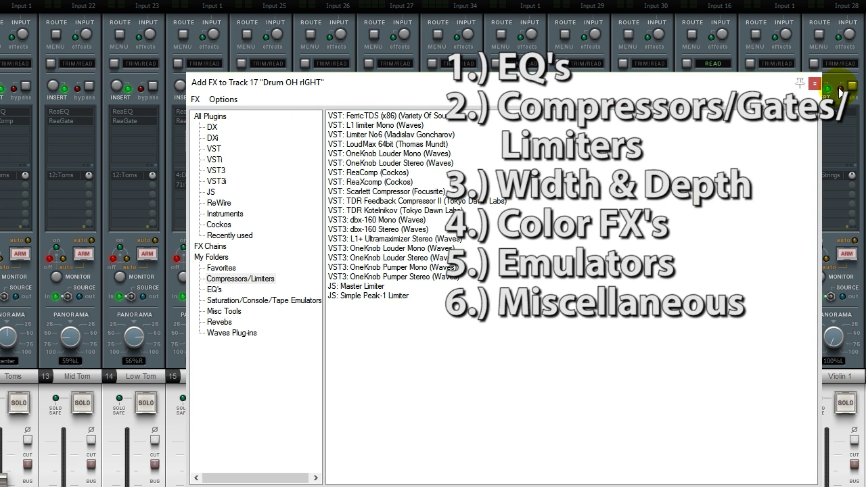
left_click(815, 85)
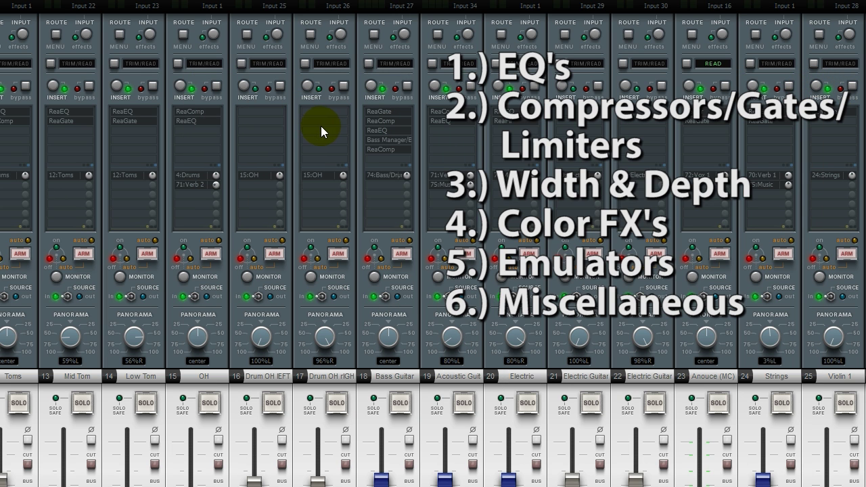